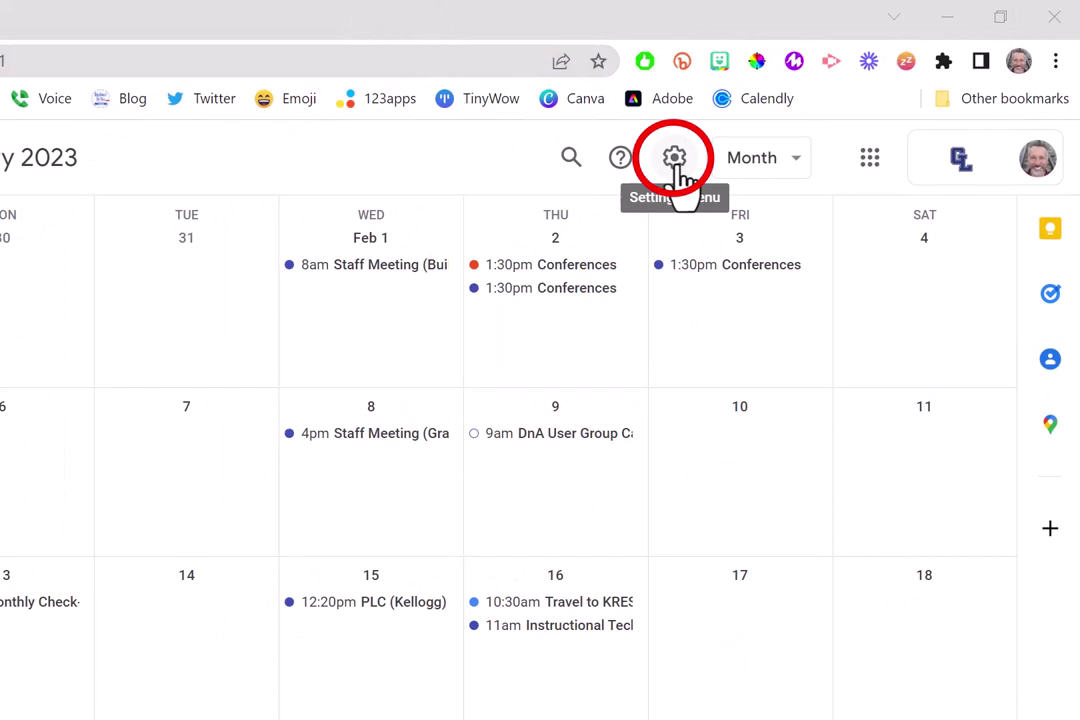
Step: In Settings, turn on 'Create appointment schedules instead of appointment slots' and dismiss the saved notice
click(676, 165)
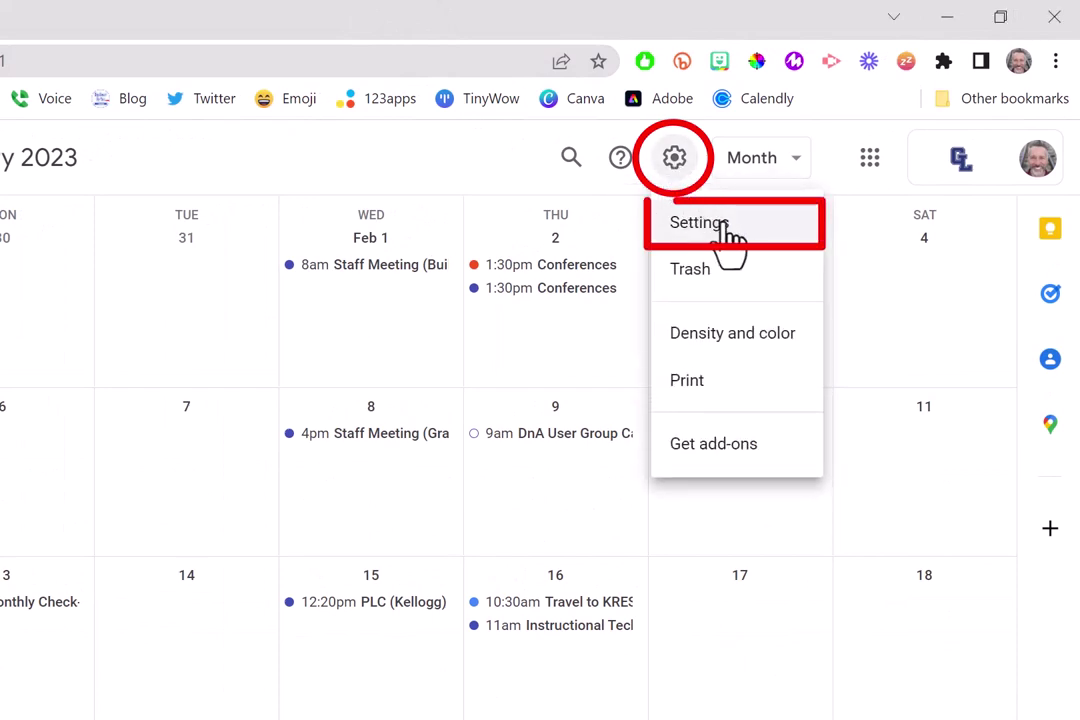
click(768, 236)
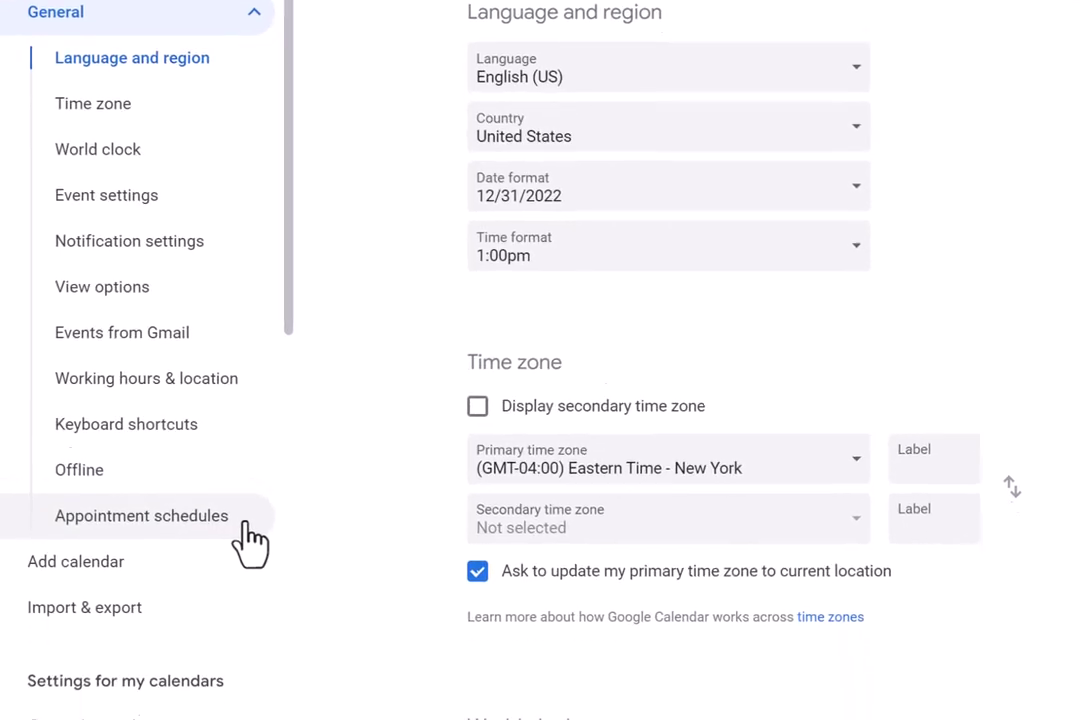
click(247, 629)
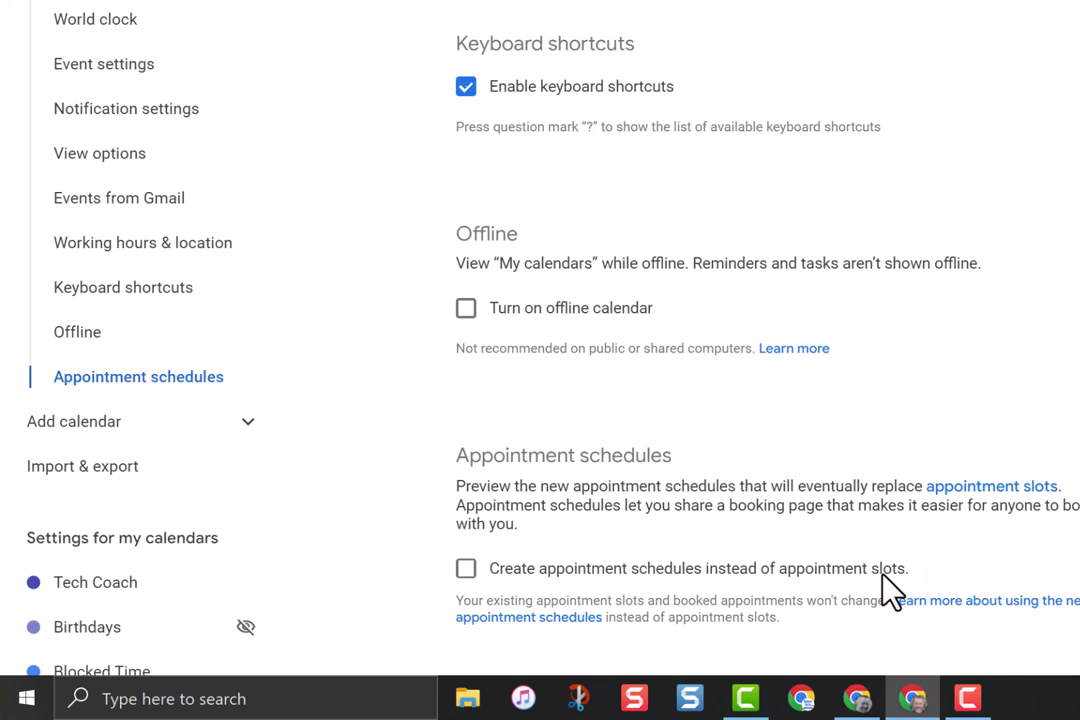
click(468, 570)
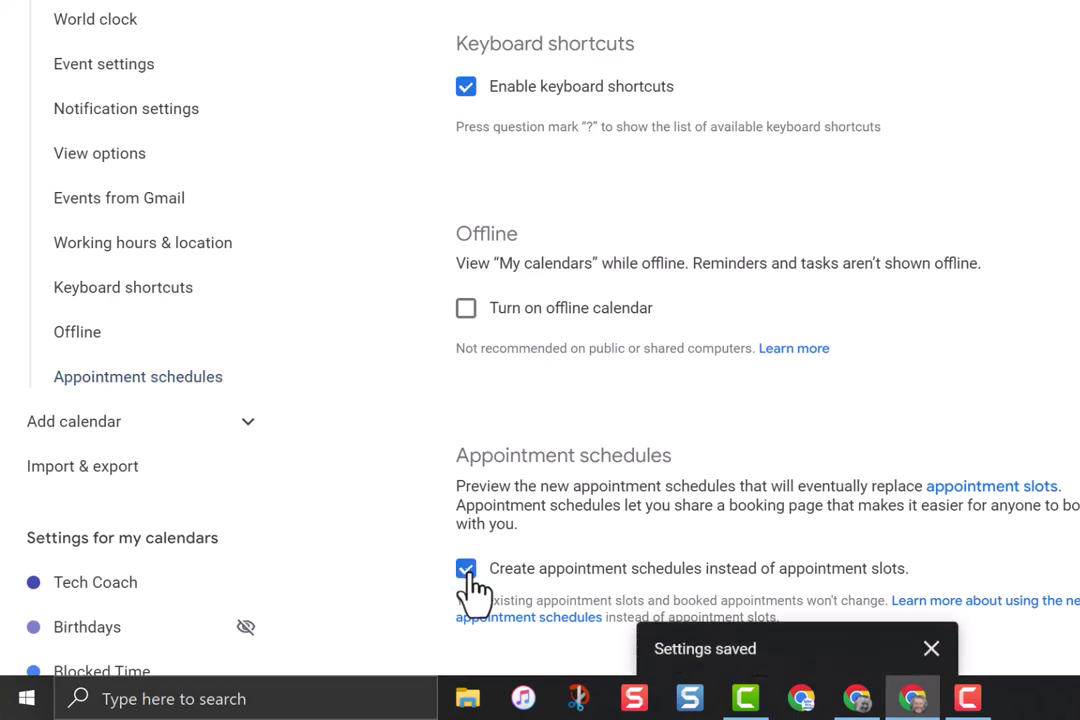
click(931, 648)
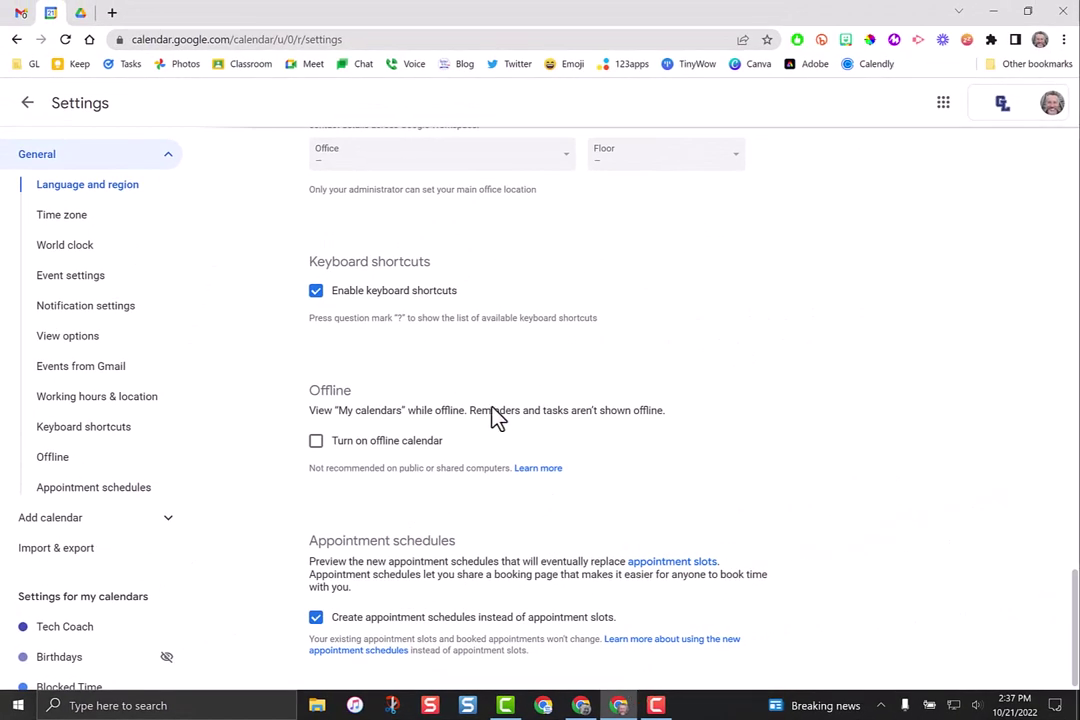
Step: Back in the calendar, start a new appointment schedule titled 'Conferences'
click(28, 106)
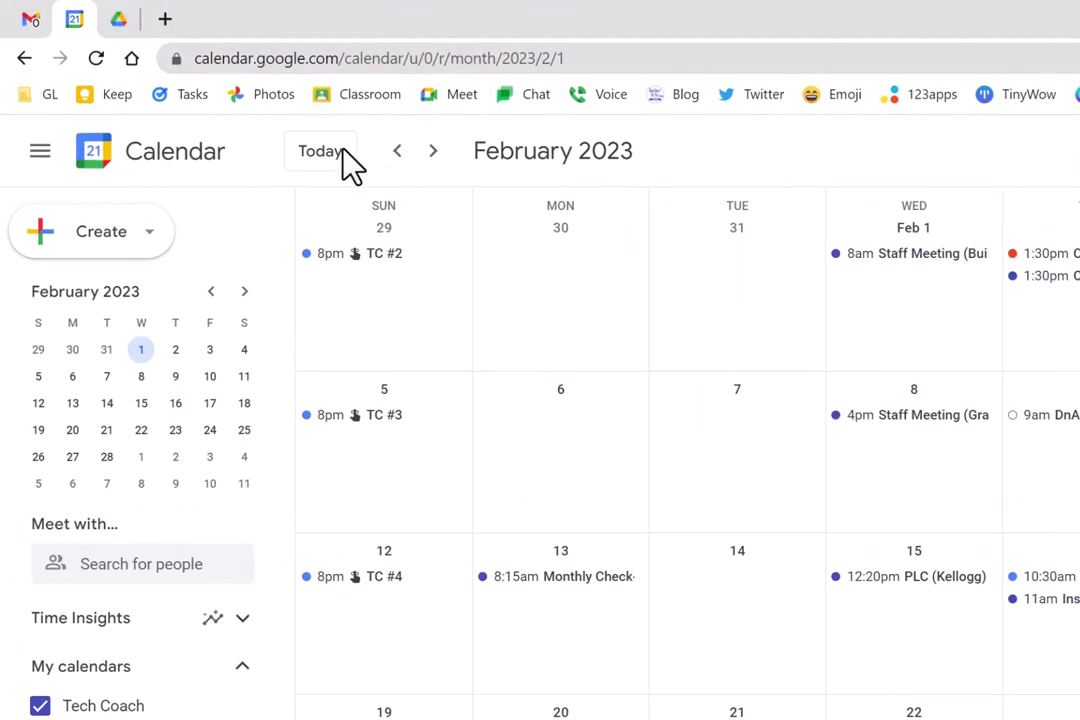
click(149, 236)
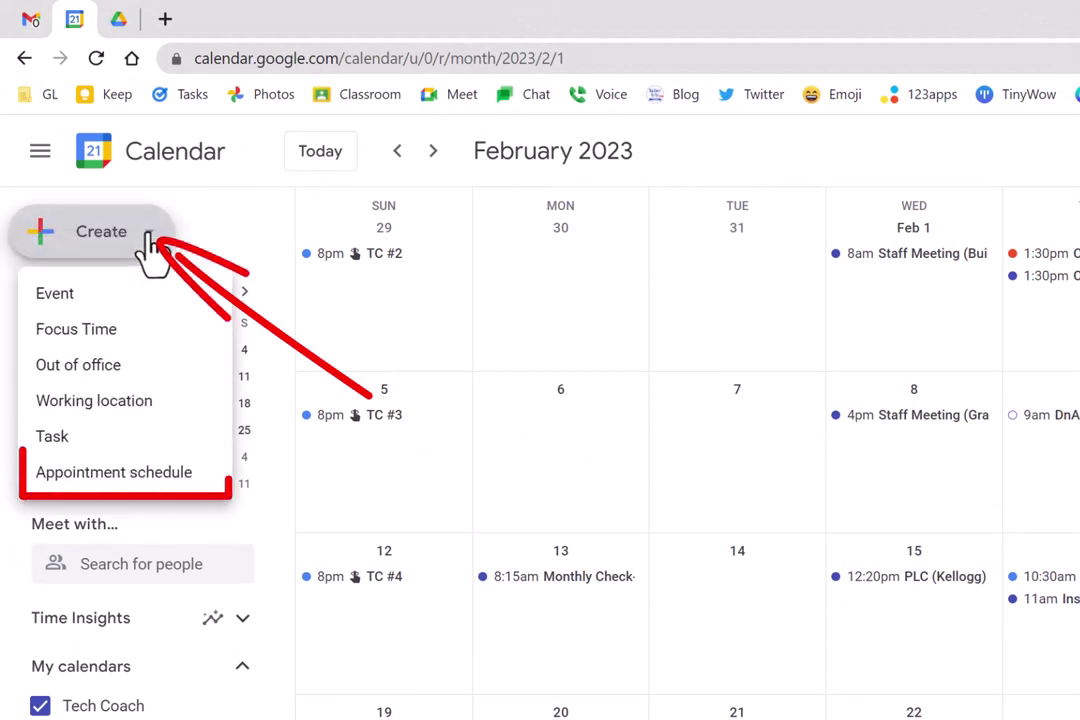
click(212, 487)
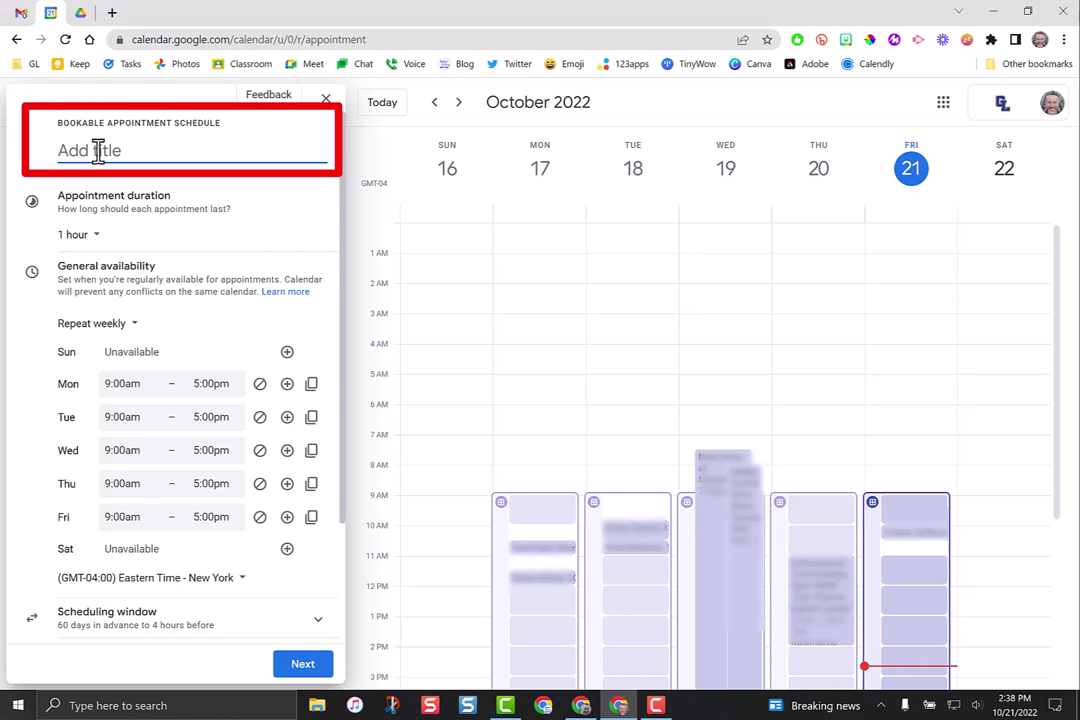
text(Conferences)
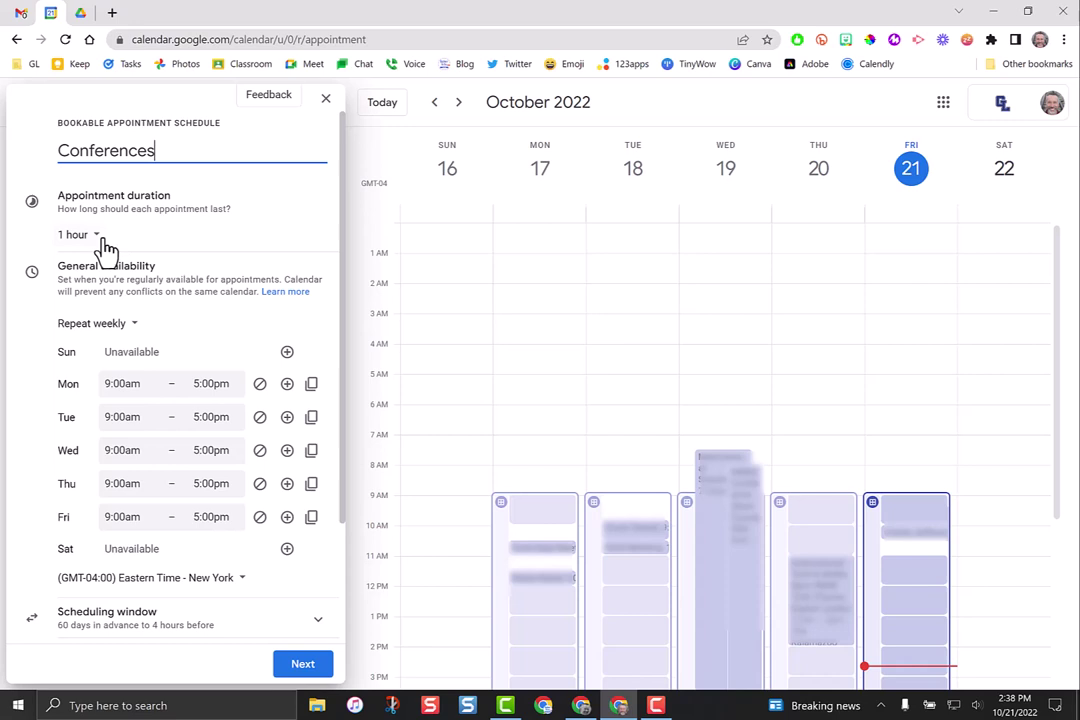
Step: Set the appointment duration to 15 minutes and advance the preview to the Jan 29 – Feb 4, 2023 week
click(99, 240)
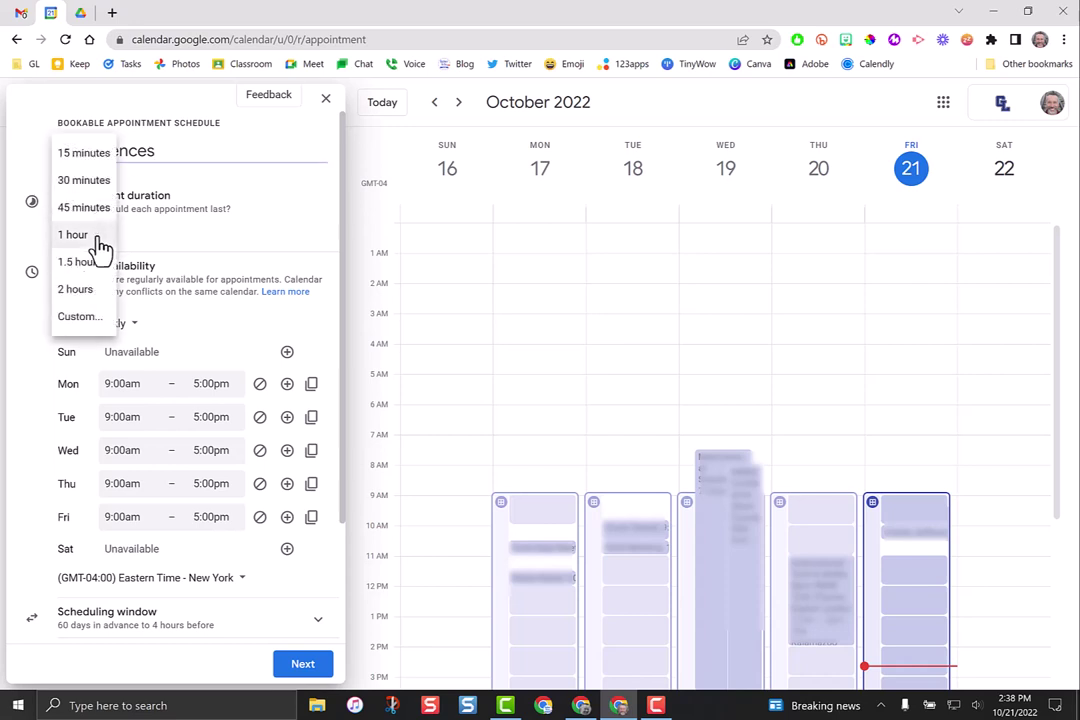
click(97, 156)
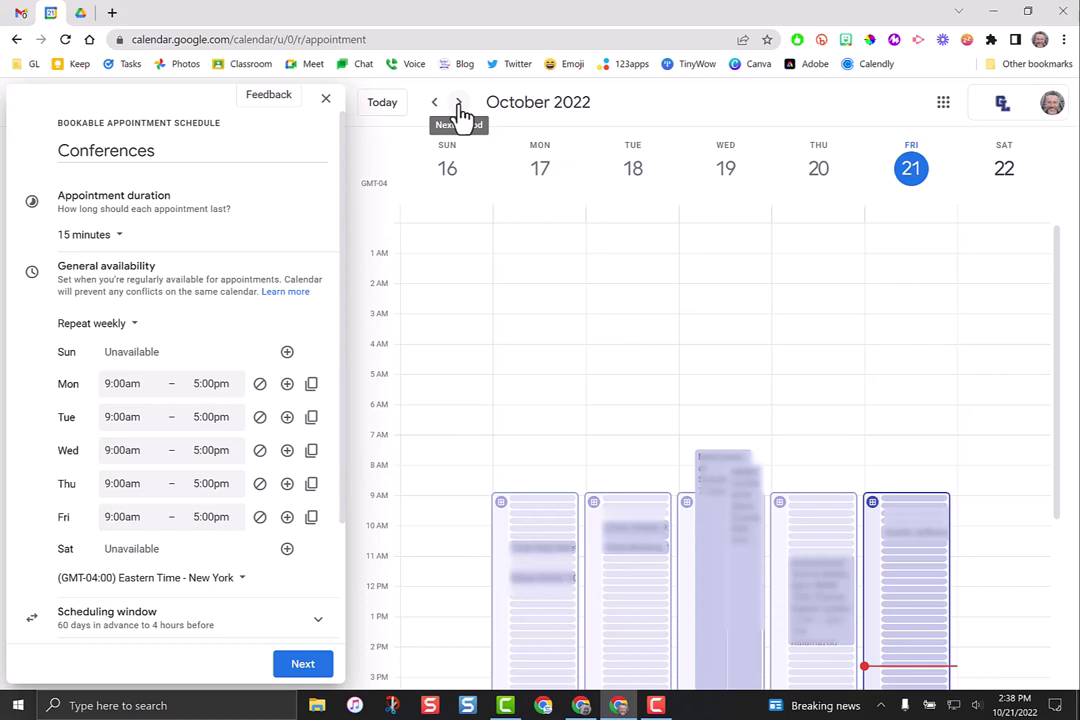
click(459, 103)
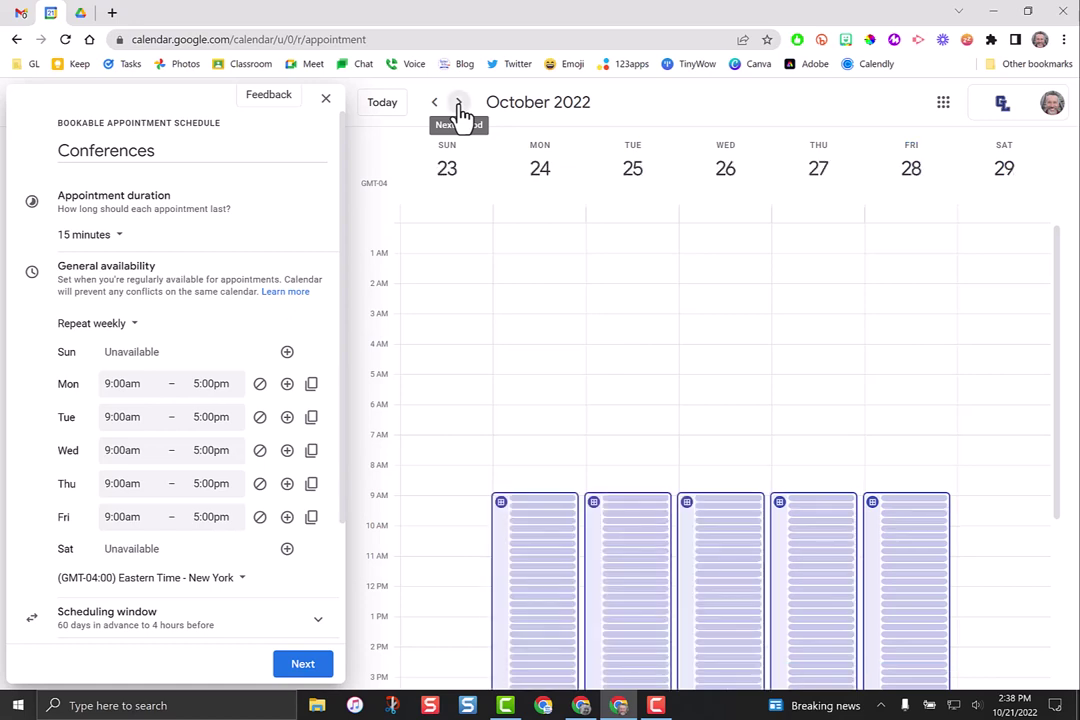
click(459, 103)
click(459, 103)
click(459, 103)
click(459, 103)
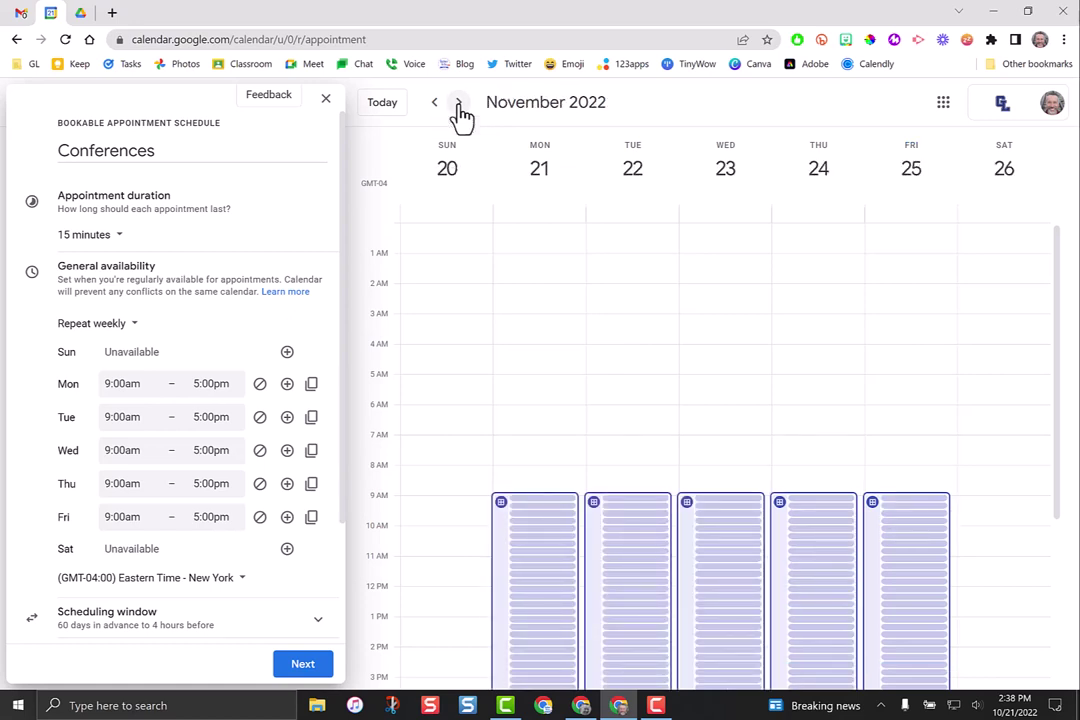
click(459, 103)
click(459, 103)
click(459, 103)
click(459, 103)
click(459, 103)
click(459, 103)
click(459, 103)
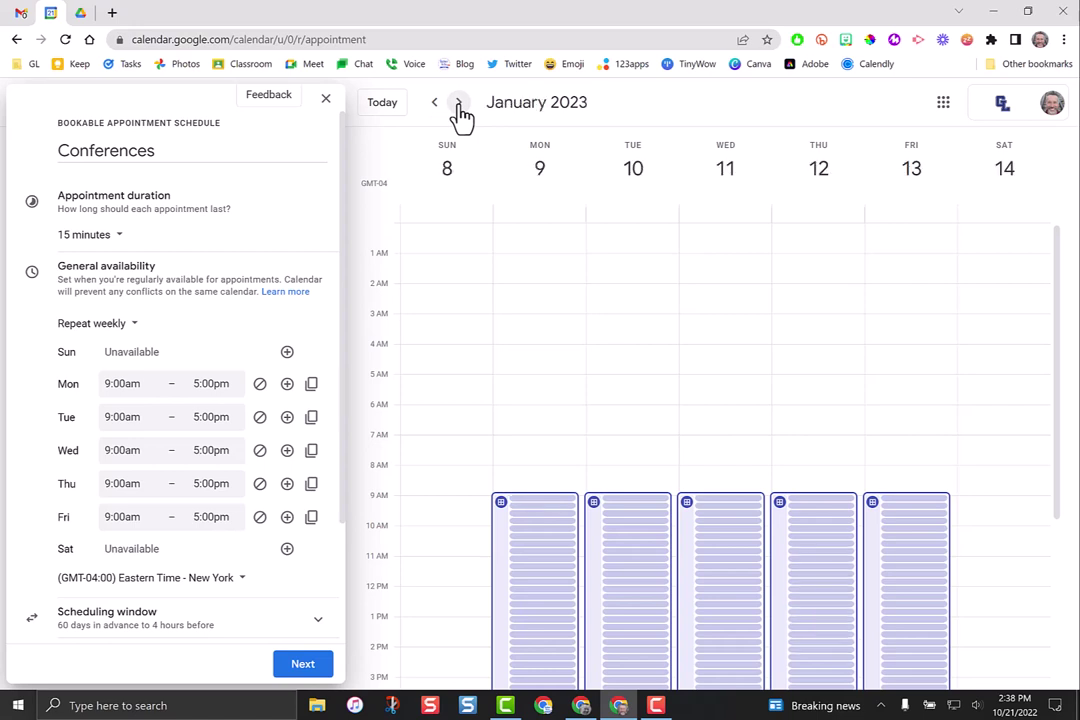
click(459, 103)
click(459, 103)
click(459, 103)
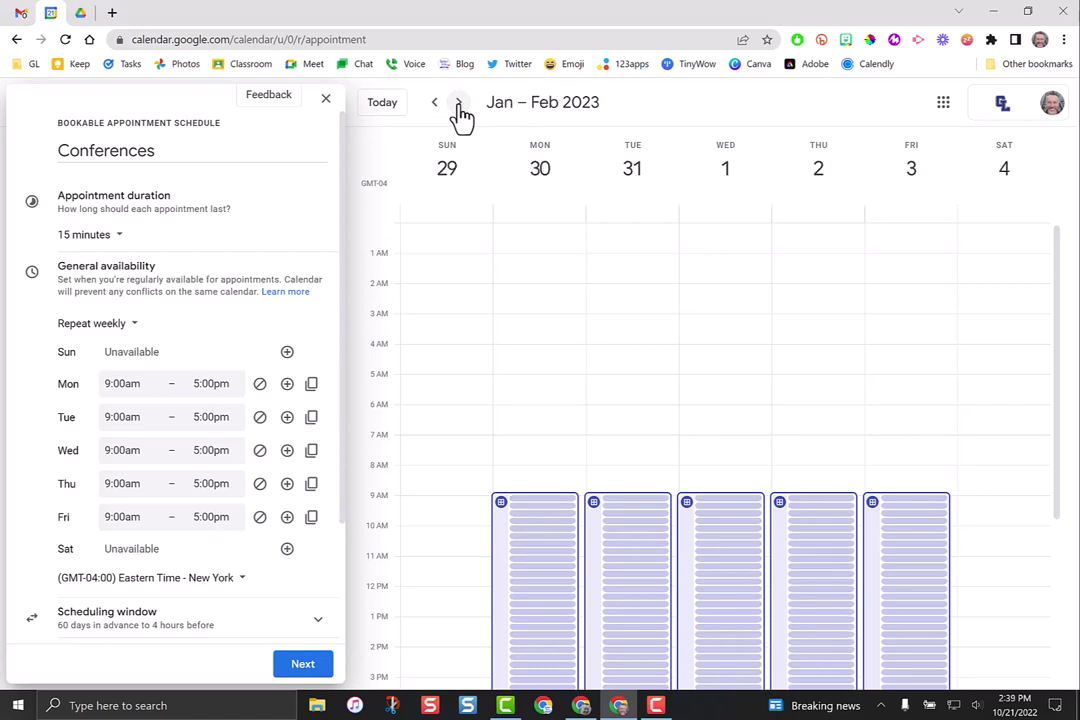
Step: Change availability from Repeat weekly to Does not repeat, dated Feb 2, 2023
click(133, 324)
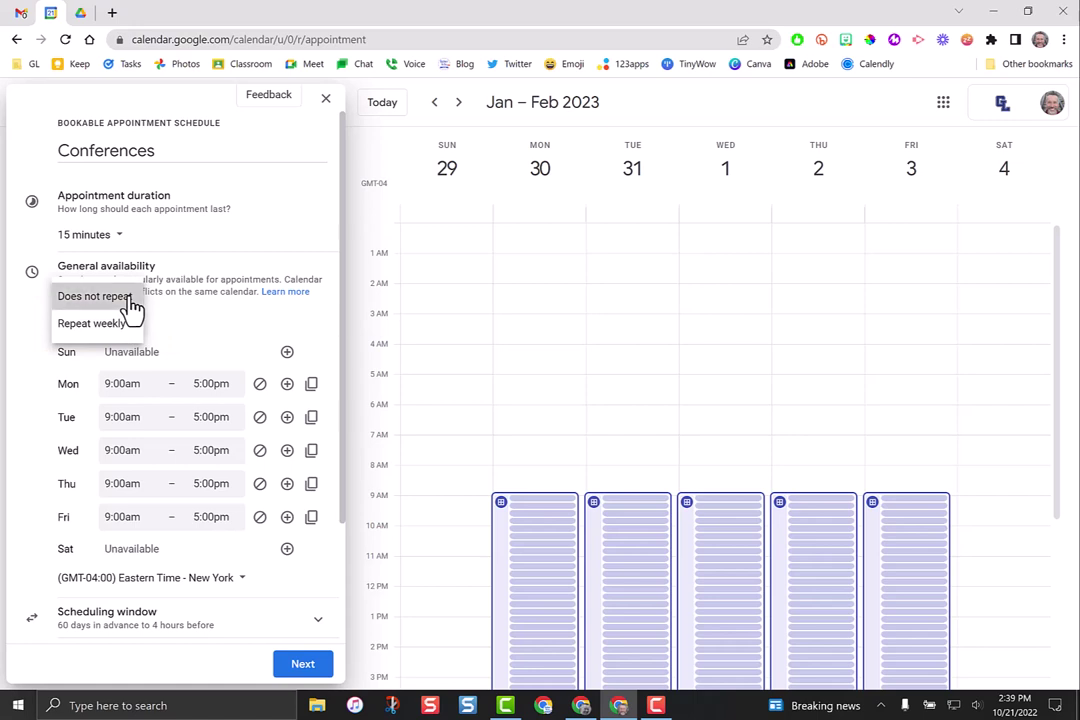
click(133, 307)
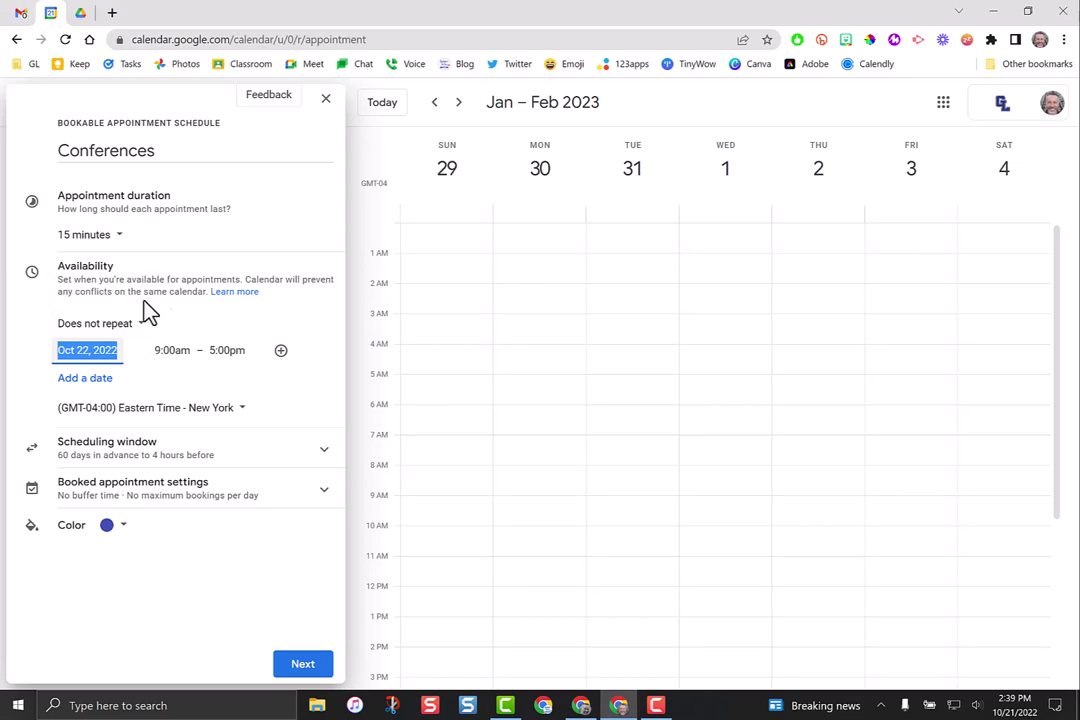
click(103, 353)
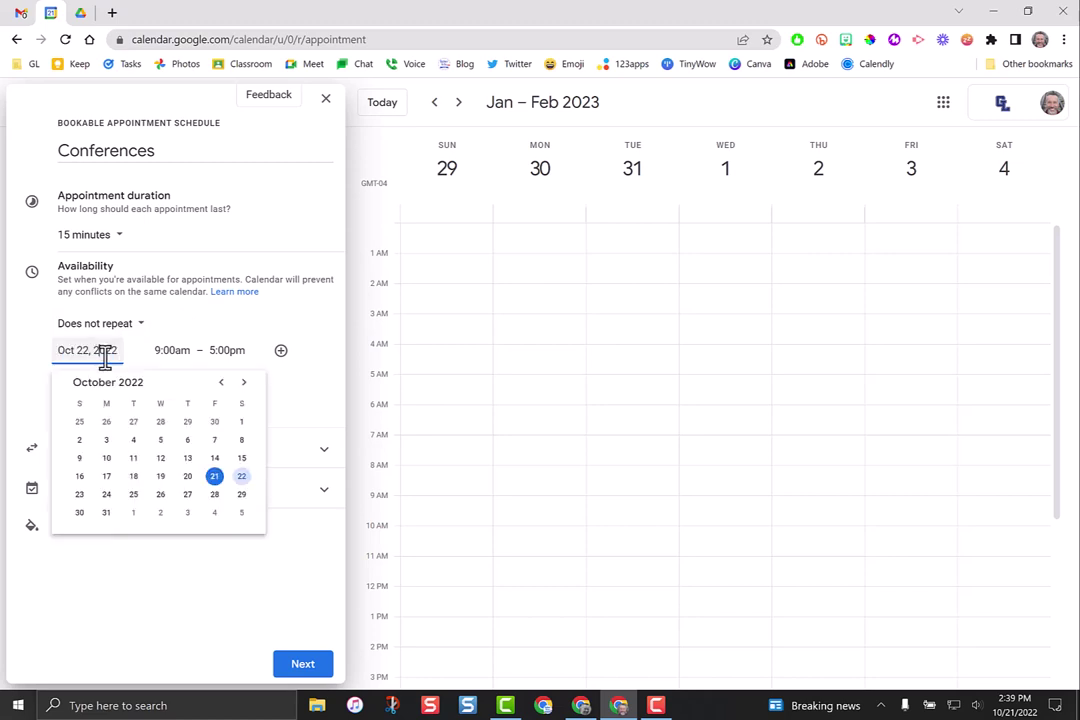
click(242, 384)
click(242, 384)
click(243, 383)
click(243, 383)
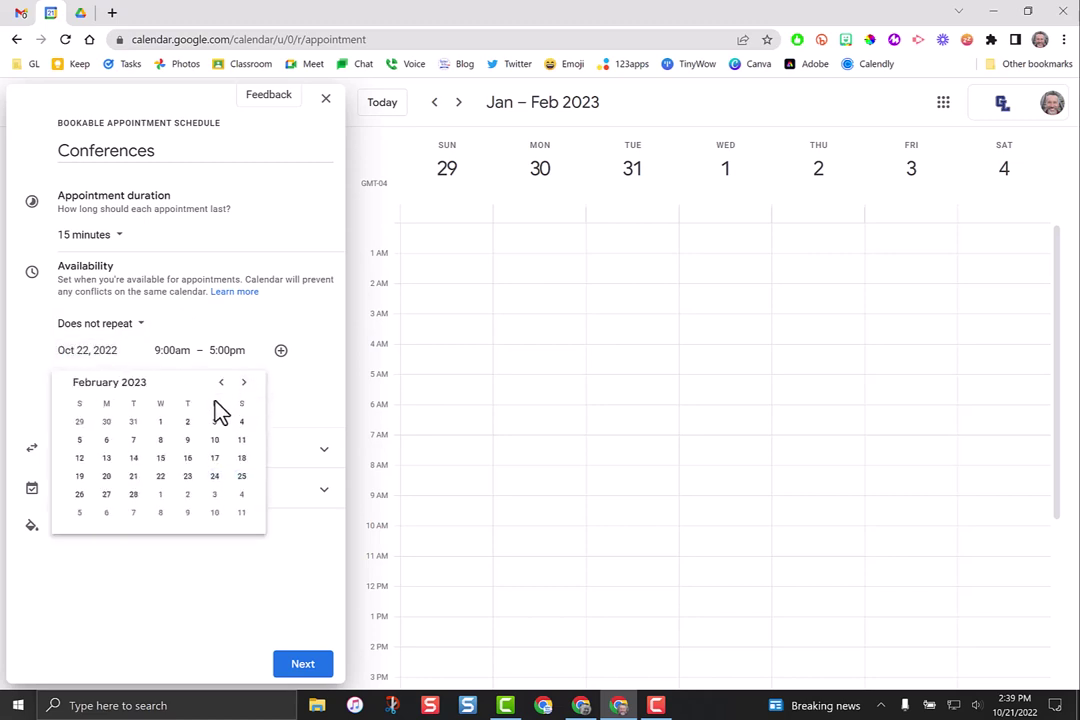
click(188, 423)
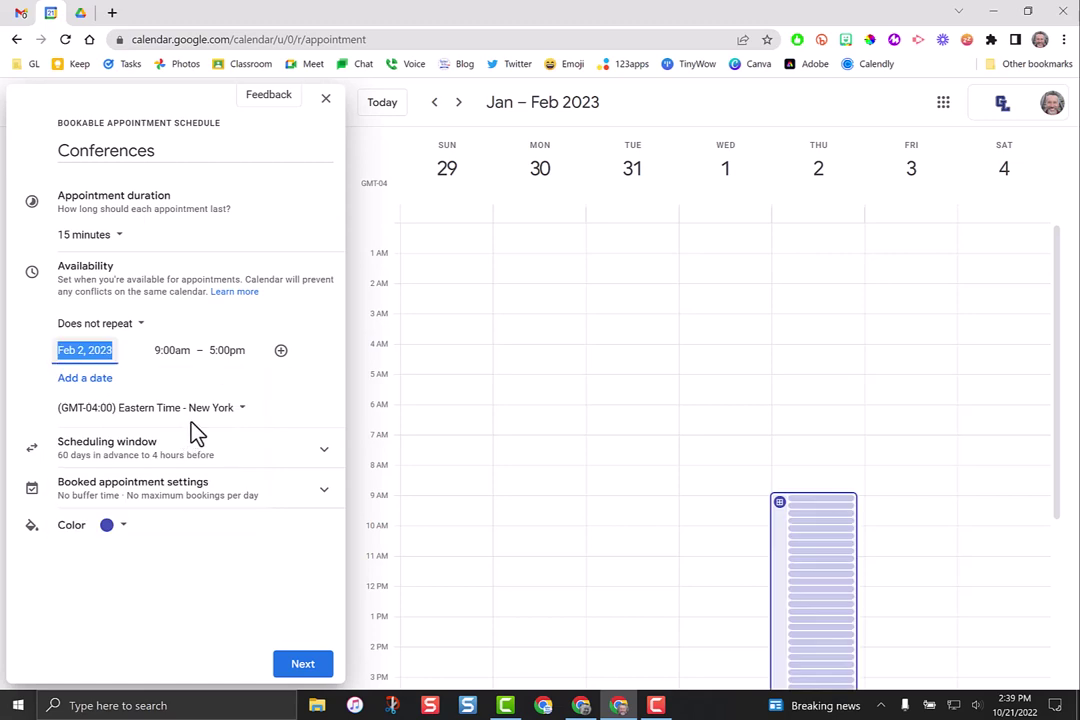
Step: Set the Feb 2 availability to run from 1:30pm to 4:30pm
click(182, 356)
scroll(188, 448, down, 3)
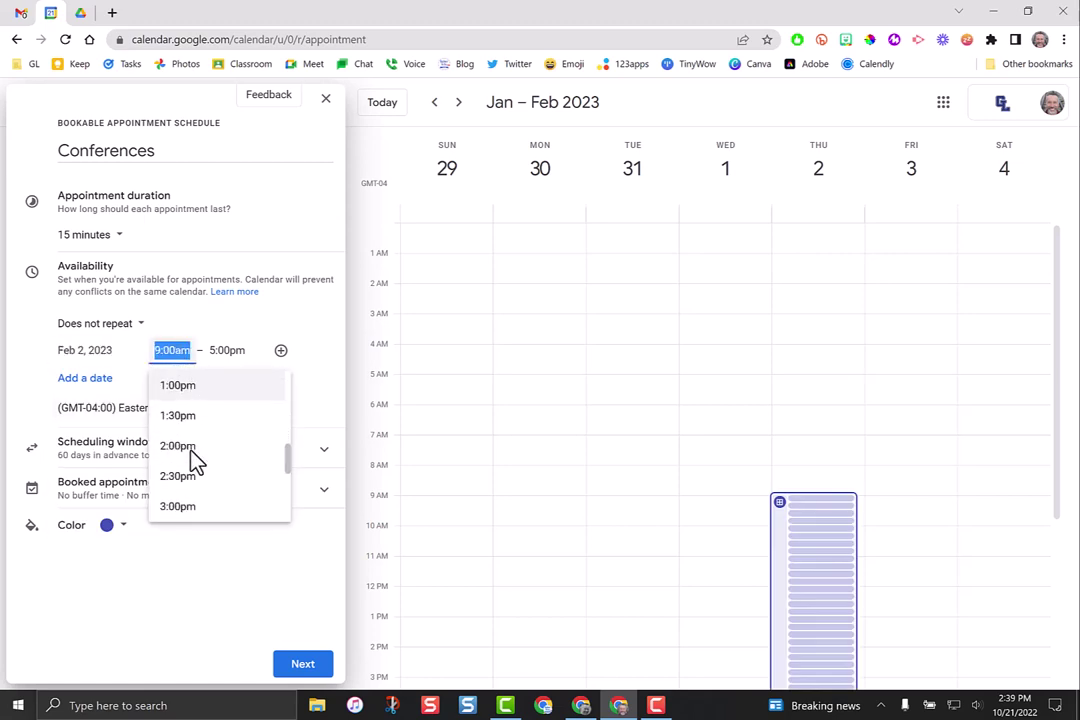
click(195, 428)
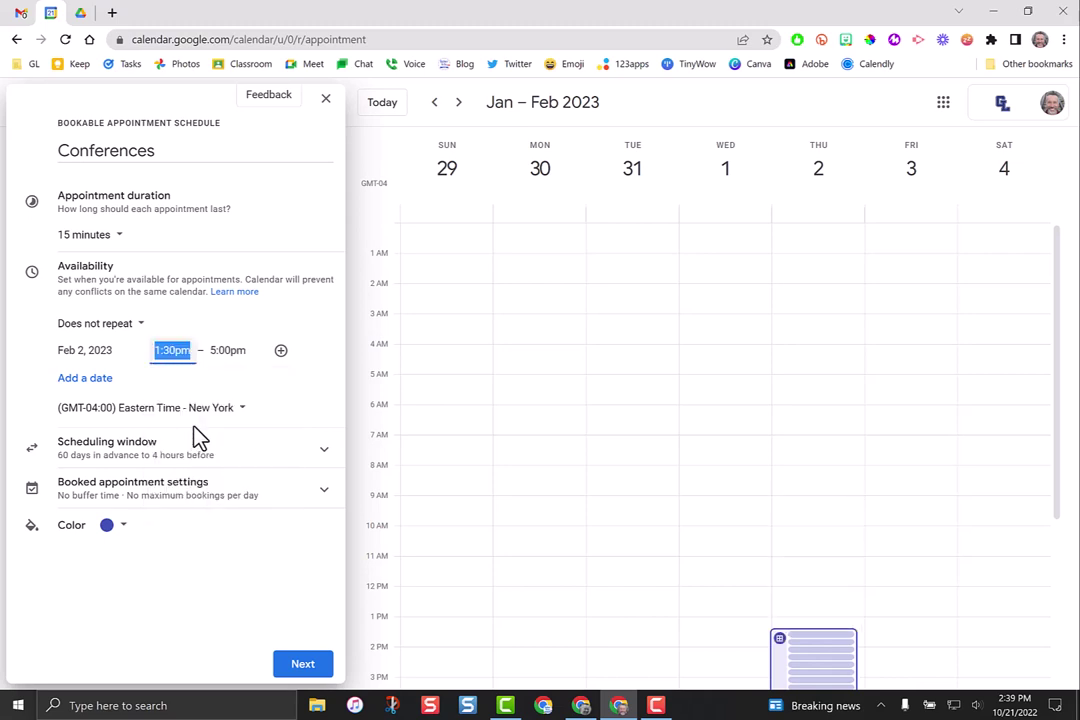
click(225, 350)
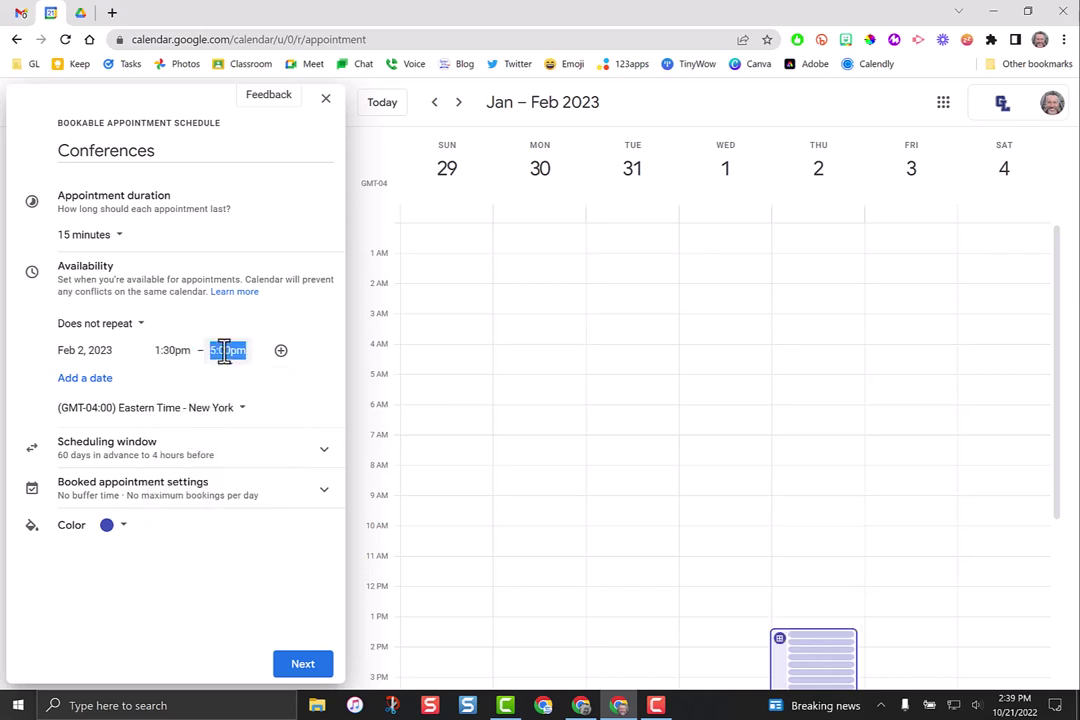
click(234, 416)
click(242, 330)
scroll(890, 399, down, 3)
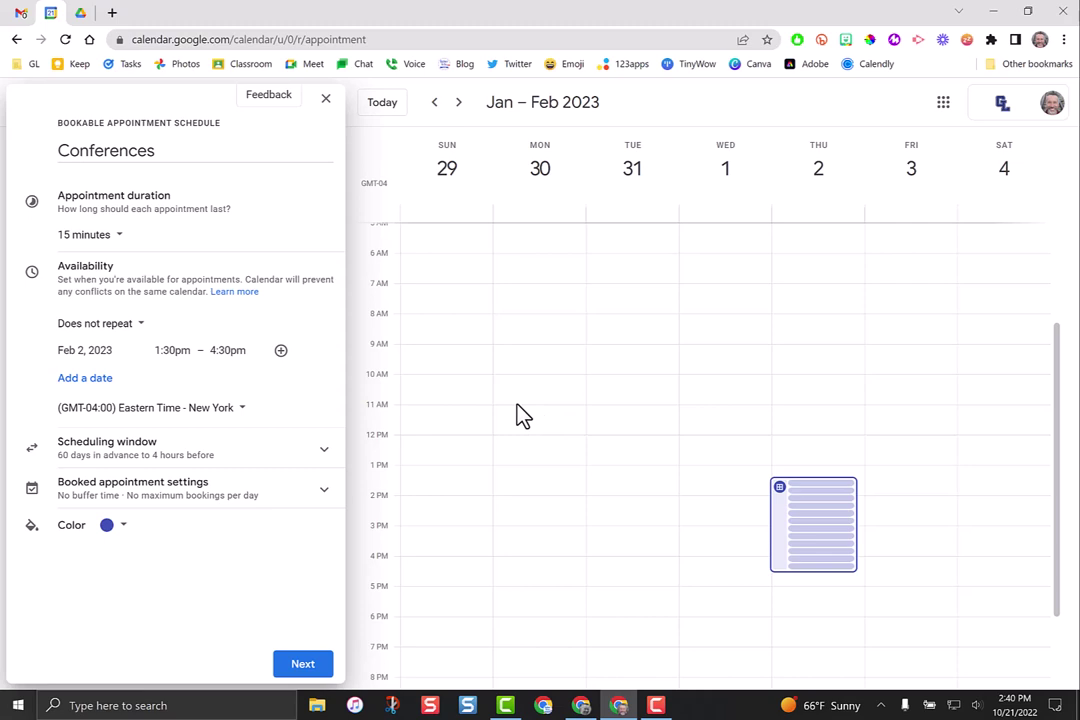
Step: Add a second Feb 2 availability period from 5:00pm to 8:00pm
click(283, 347)
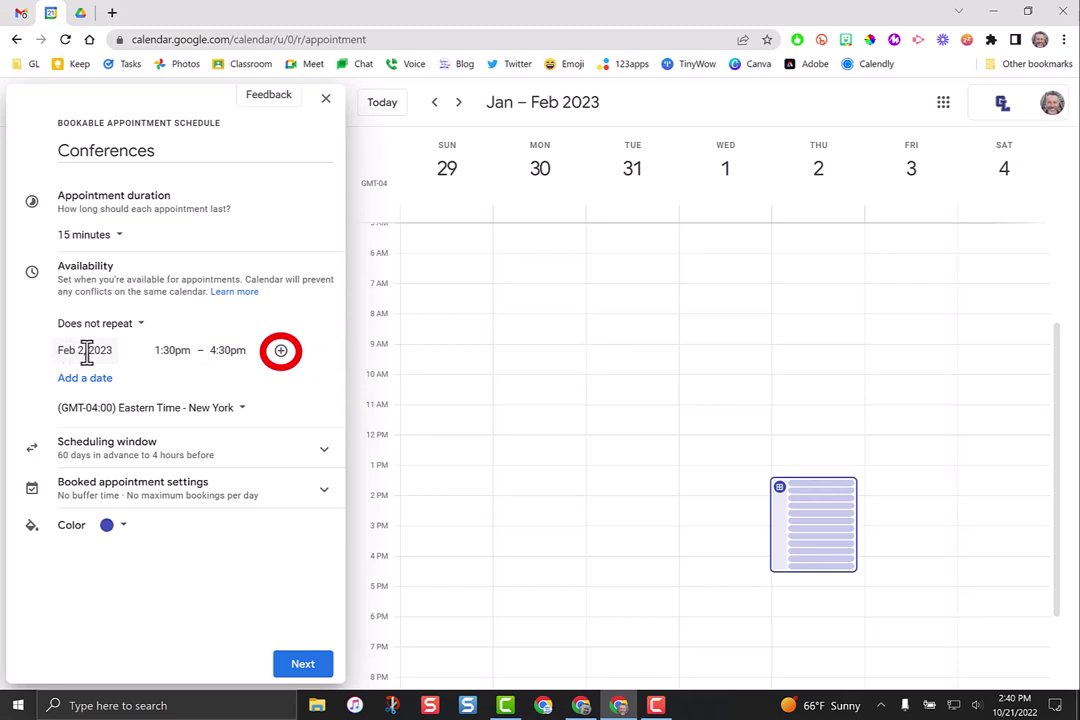
click(283, 352)
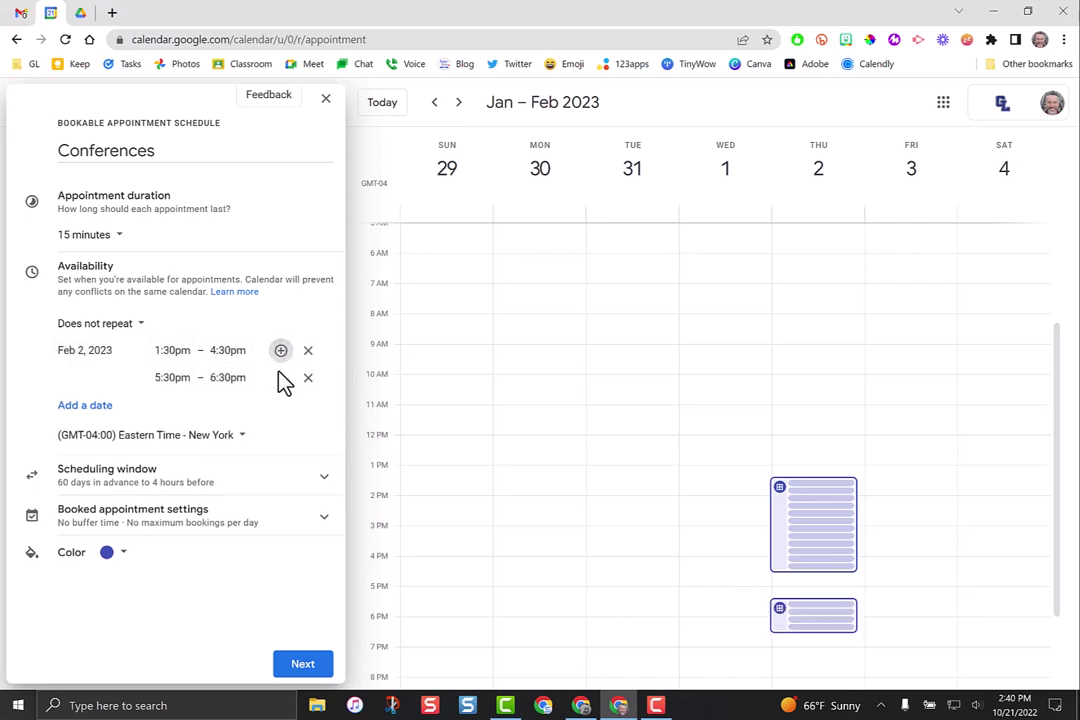
click(174, 378)
click(192, 447)
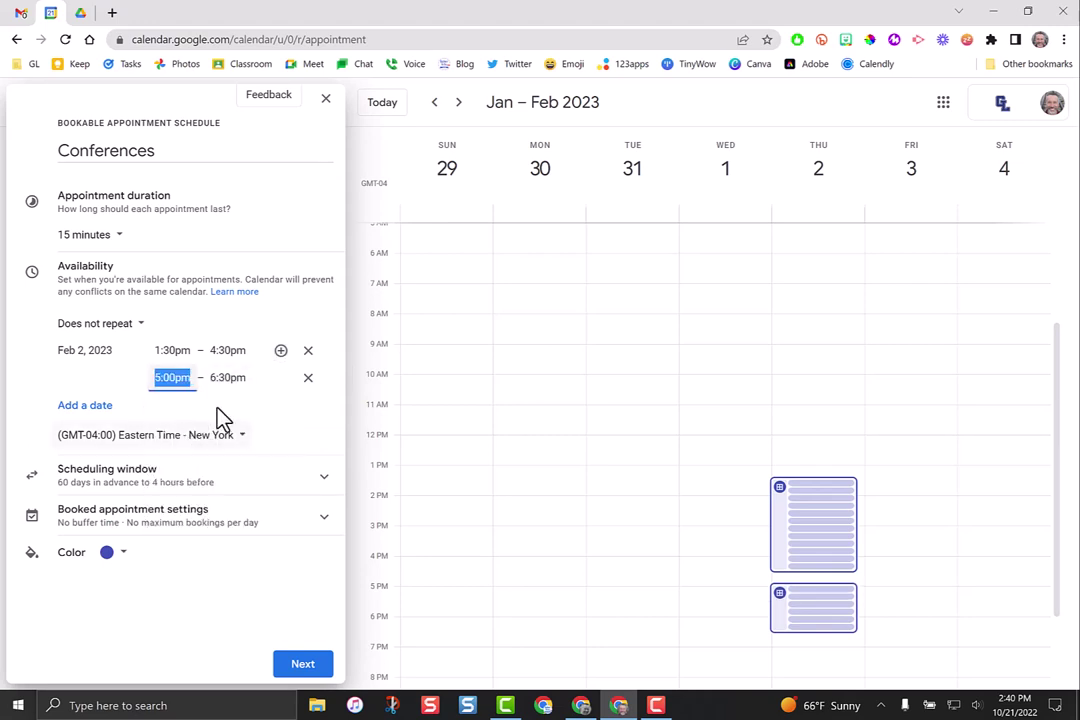
click(228, 378)
scroll(258, 522, down, 1)
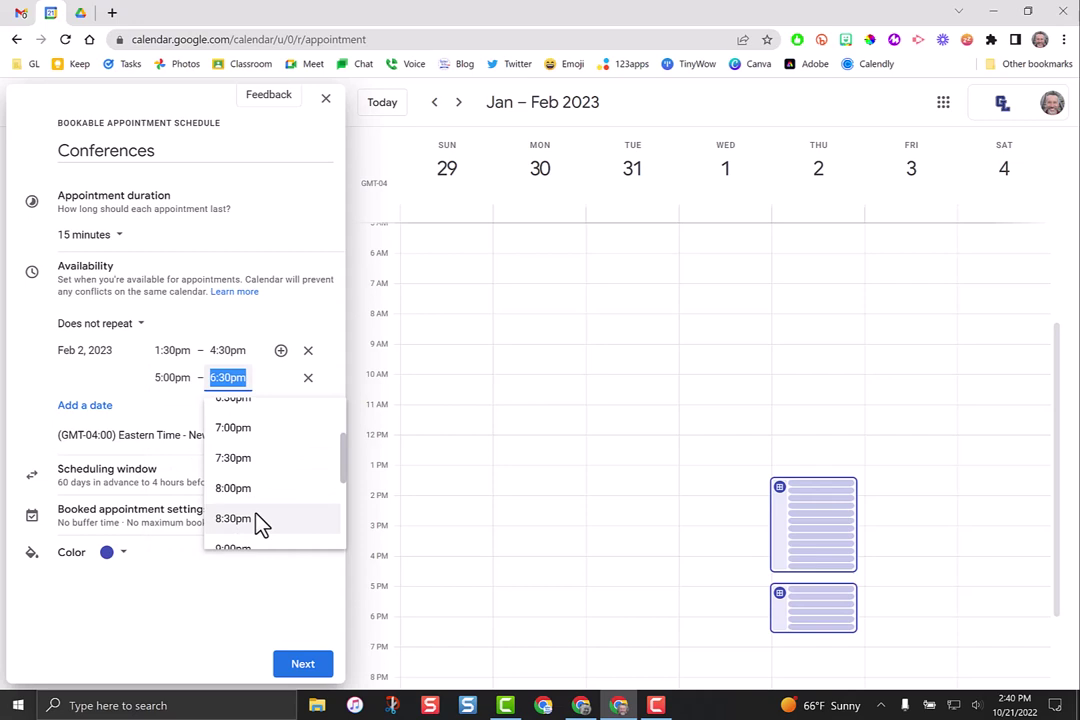
click(257, 497)
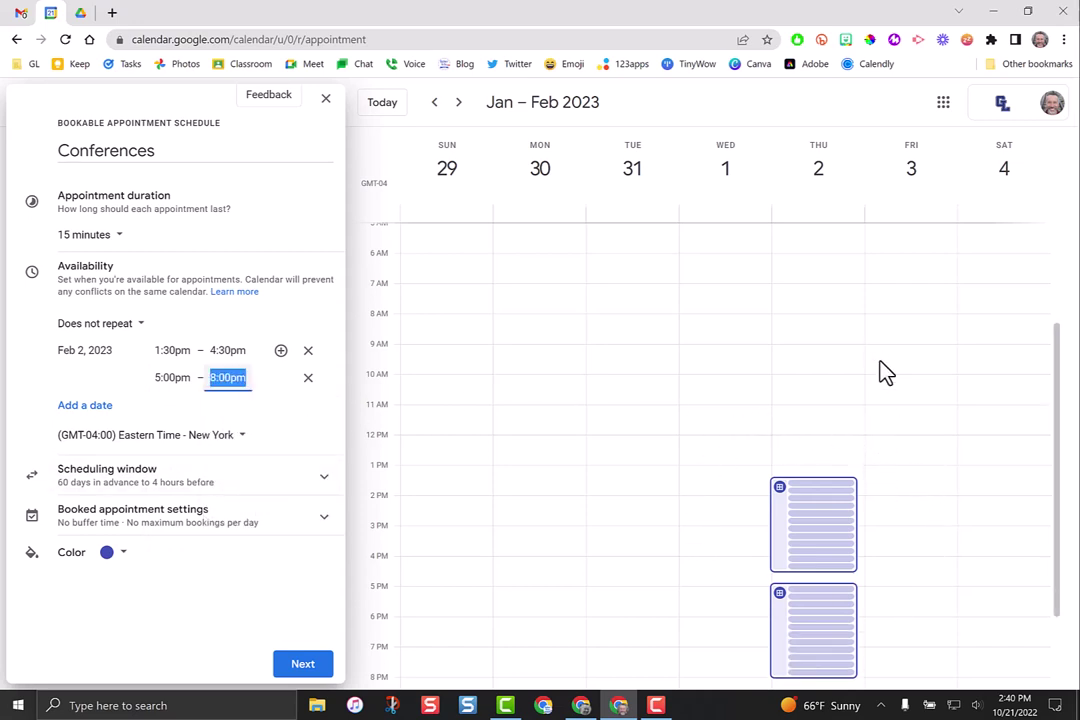
scroll(885, 372, down, 2)
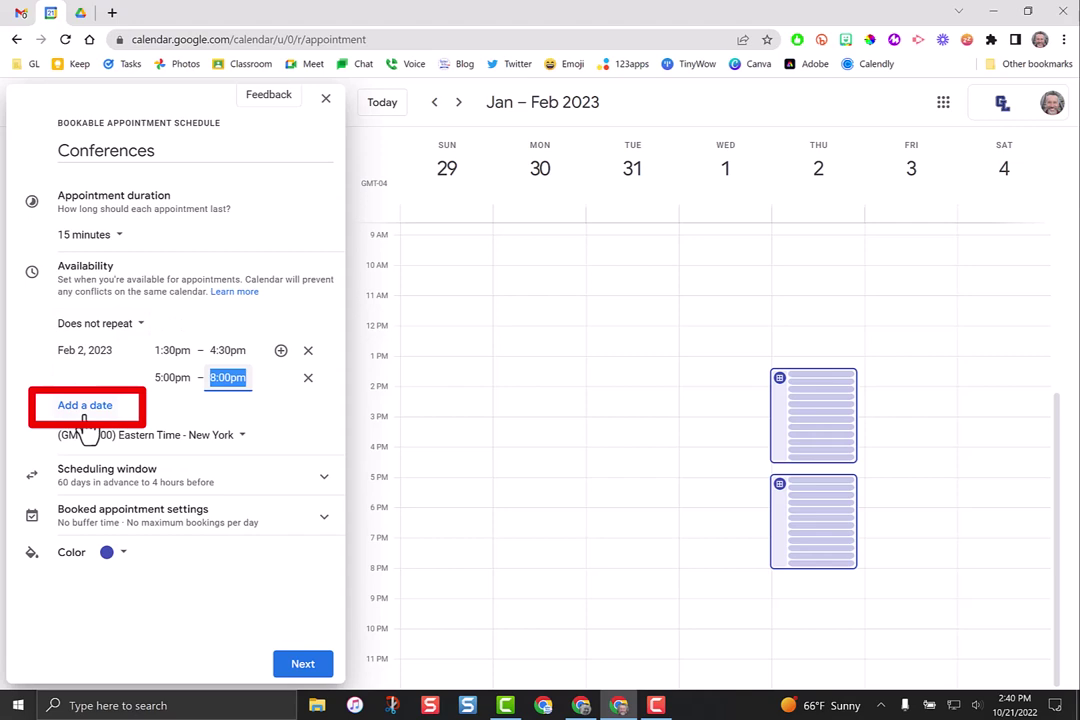
Step: Add Feb 3 as an available date with hours from 1:30pm to 4:30pm
click(85, 410)
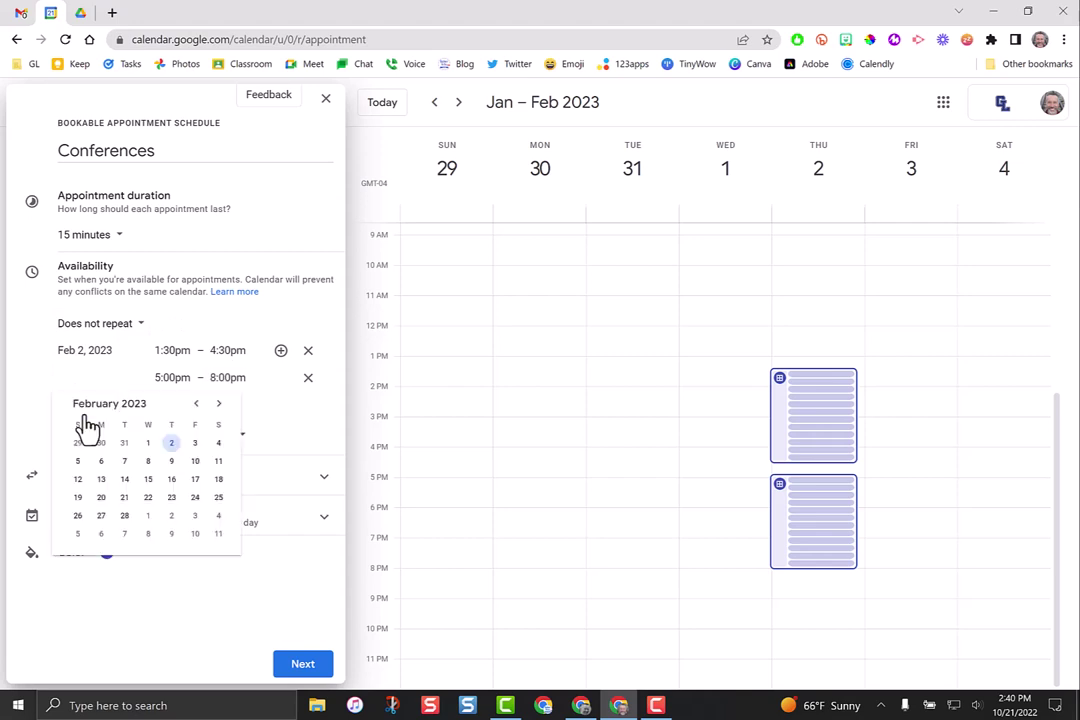
click(195, 443)
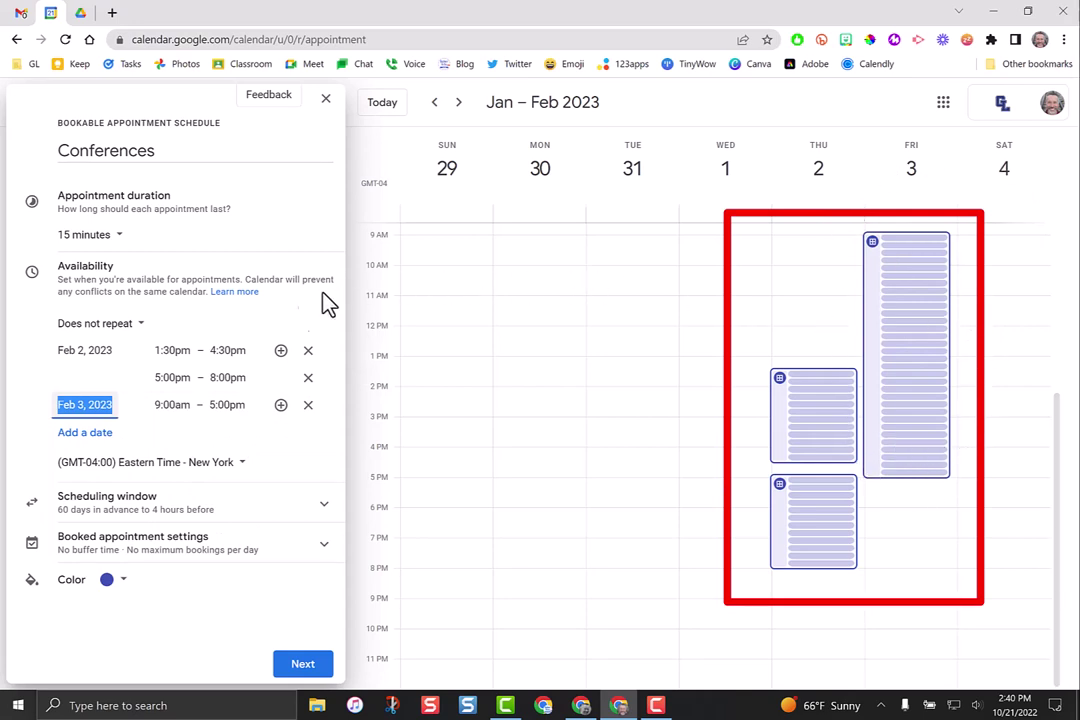
click(174, 405)
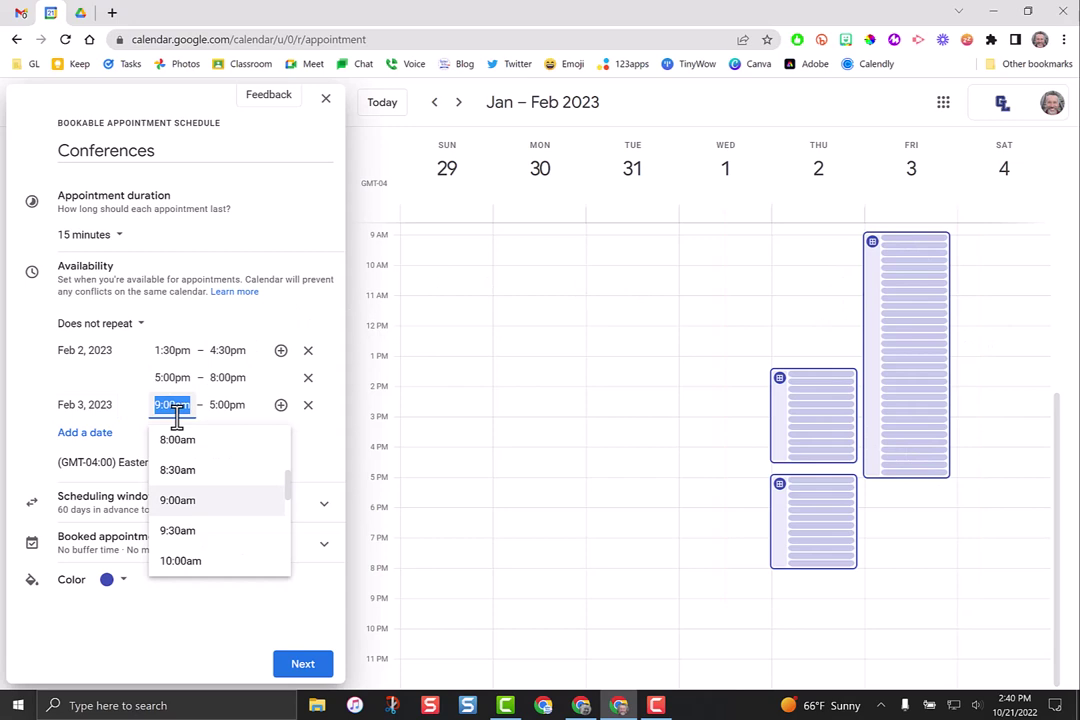
scroll(189, 505, down, 4)
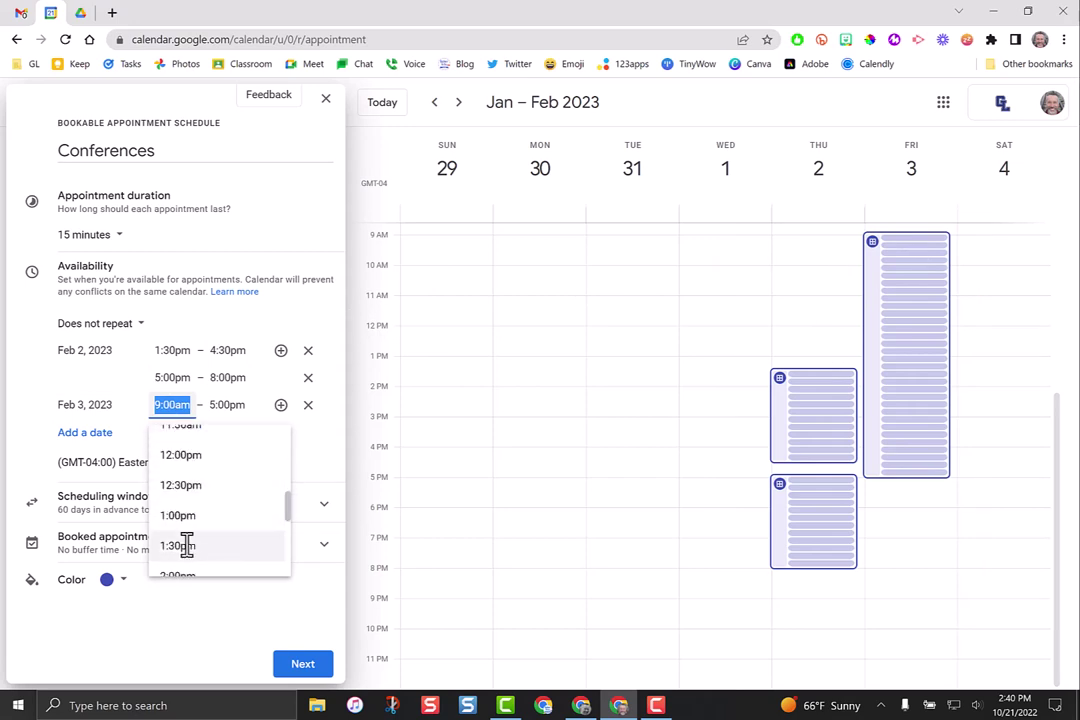
click(187, 545)
click(238, 405)
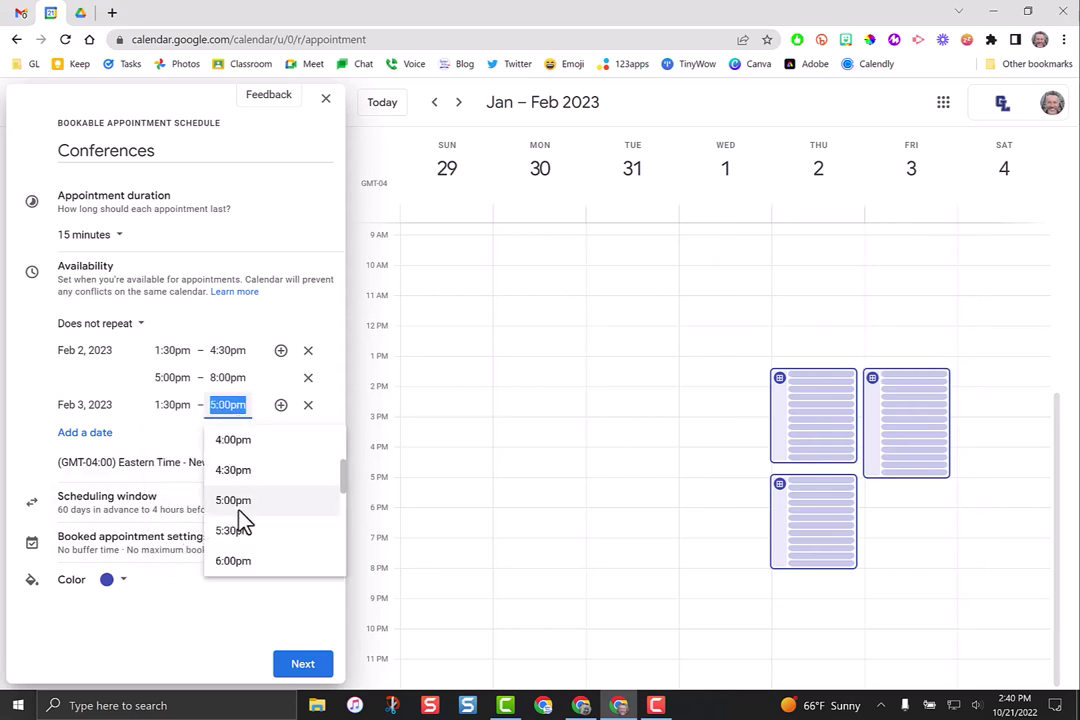
click(242, 470)
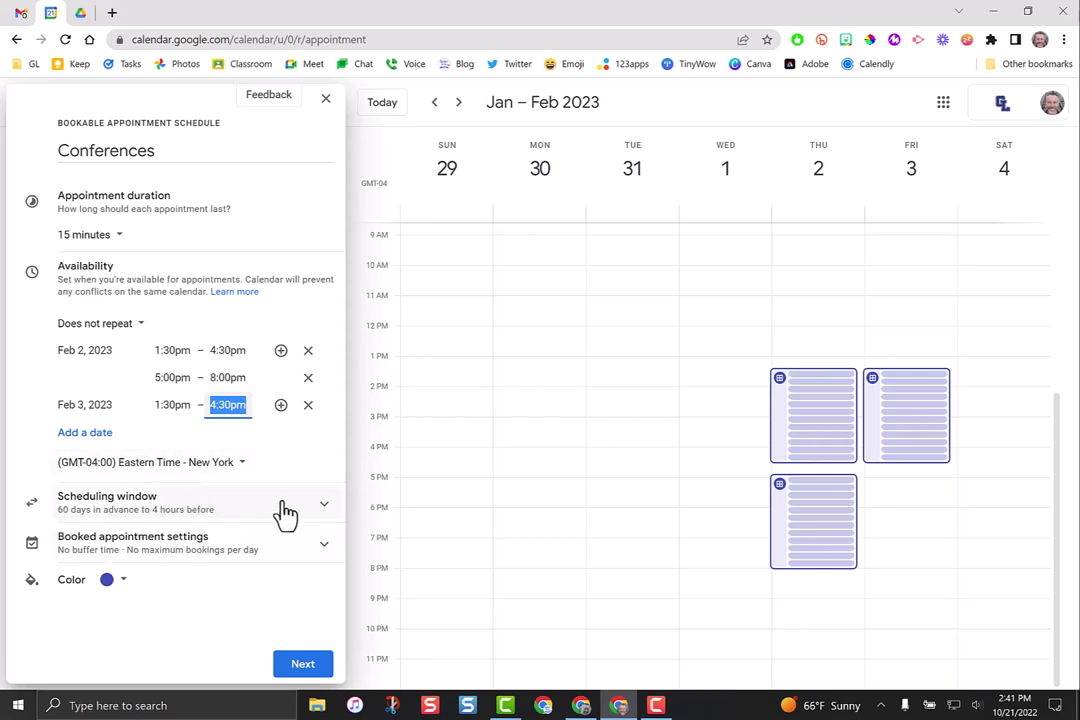
Step: Under Scheduling window, untick the 60-day maximum and the 4-hour minimum notice limits
click(326, 507)
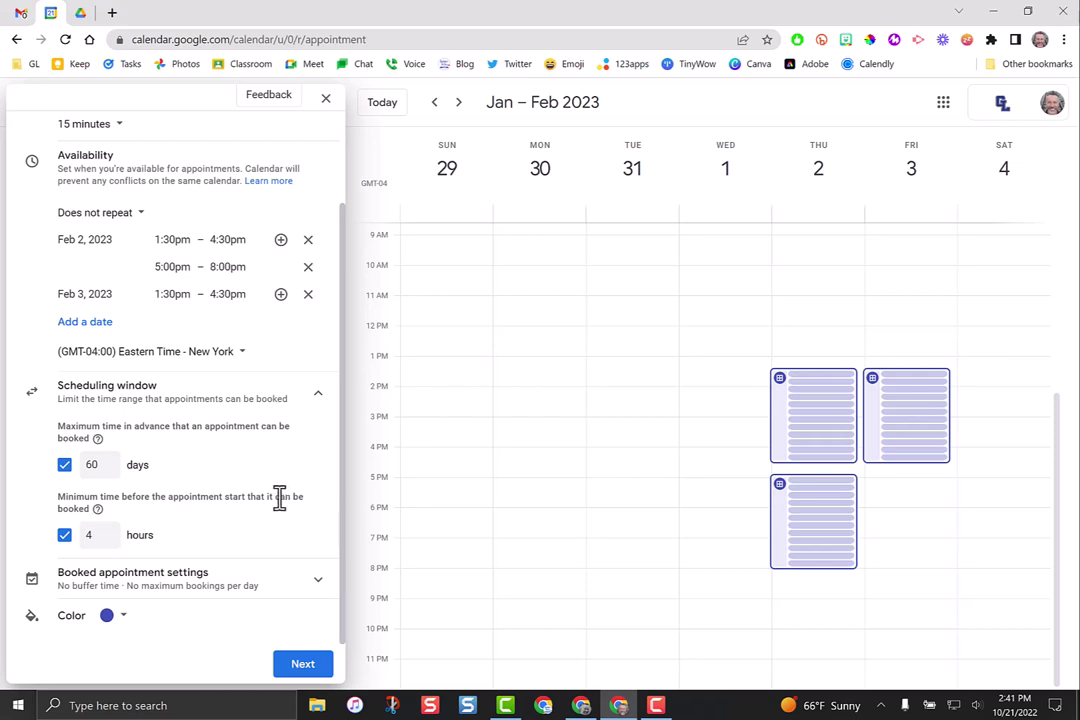
click(64, 465)
click(64, 535)
Step: Expand Booked appointment settings to review buffer time and maximum bookings per day
click(319, 588)
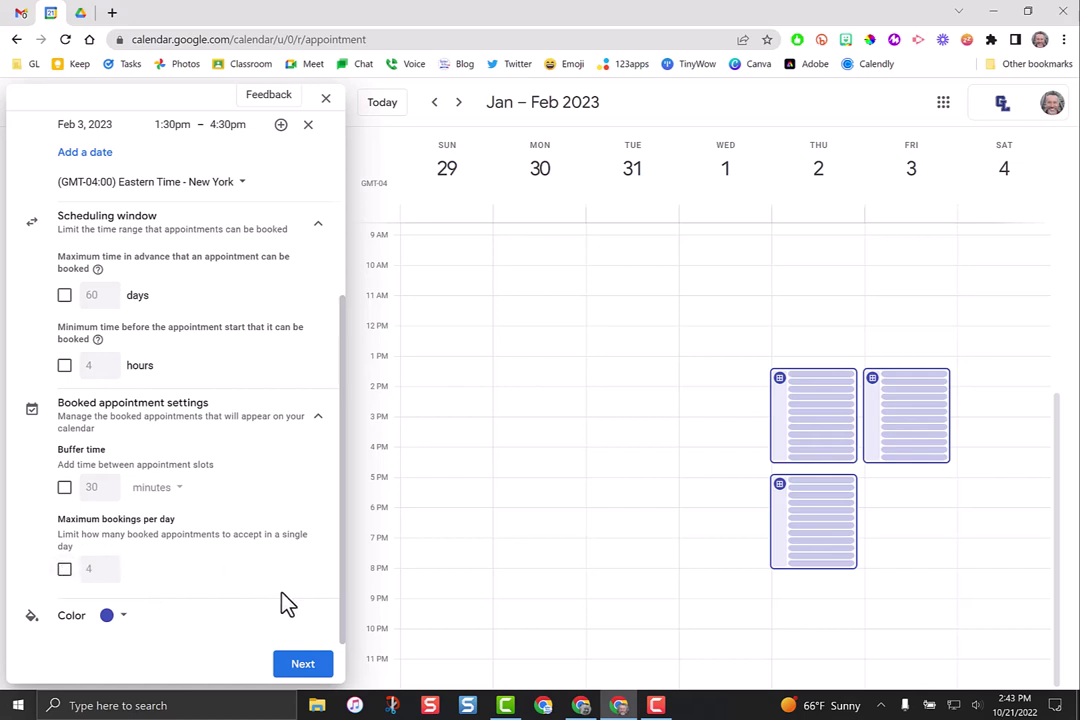
Step: Continue to the booking page settings and expand the Booking page photo and name section
click(303, 665)
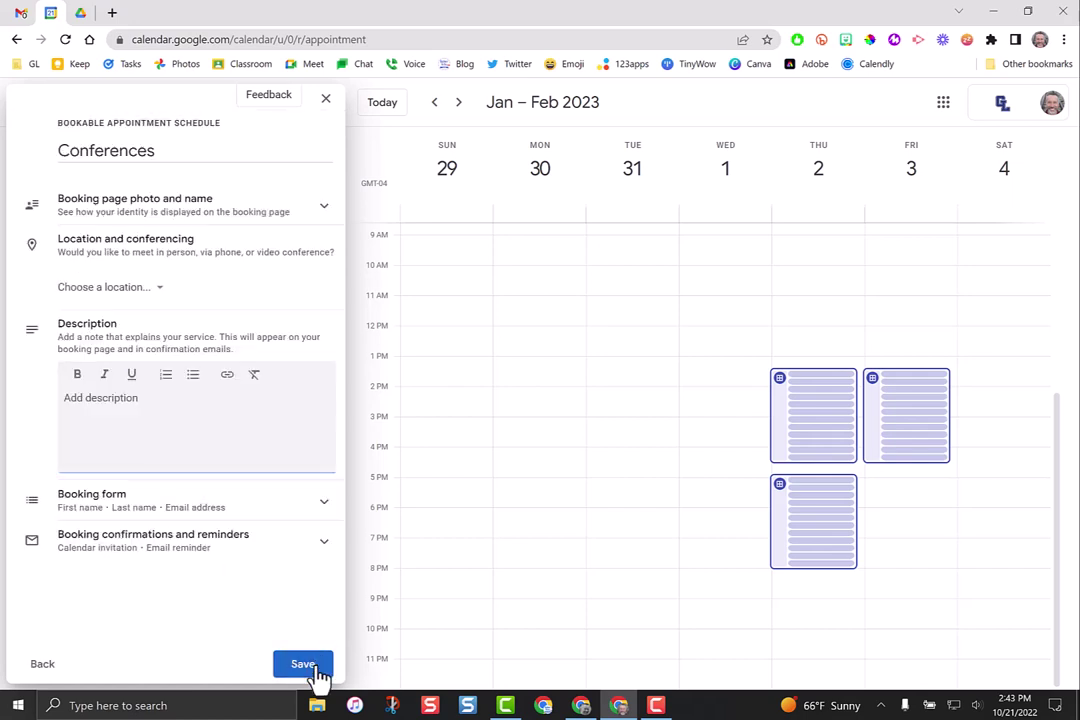
click(322, 210)
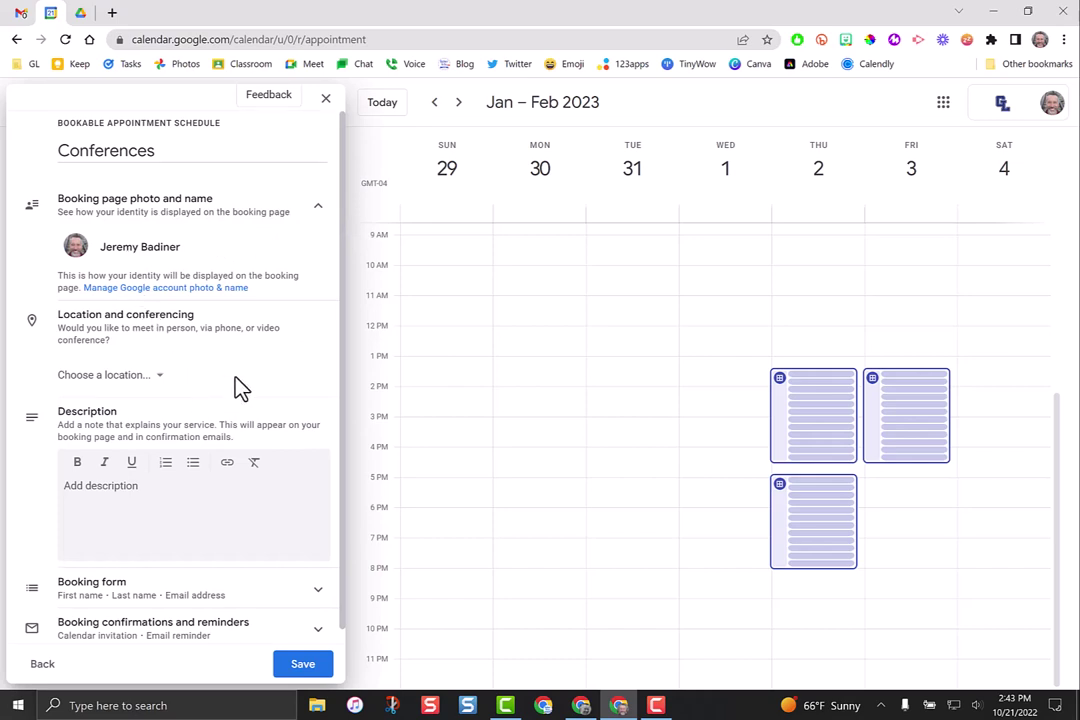
scroll(240, 387, down, 1)
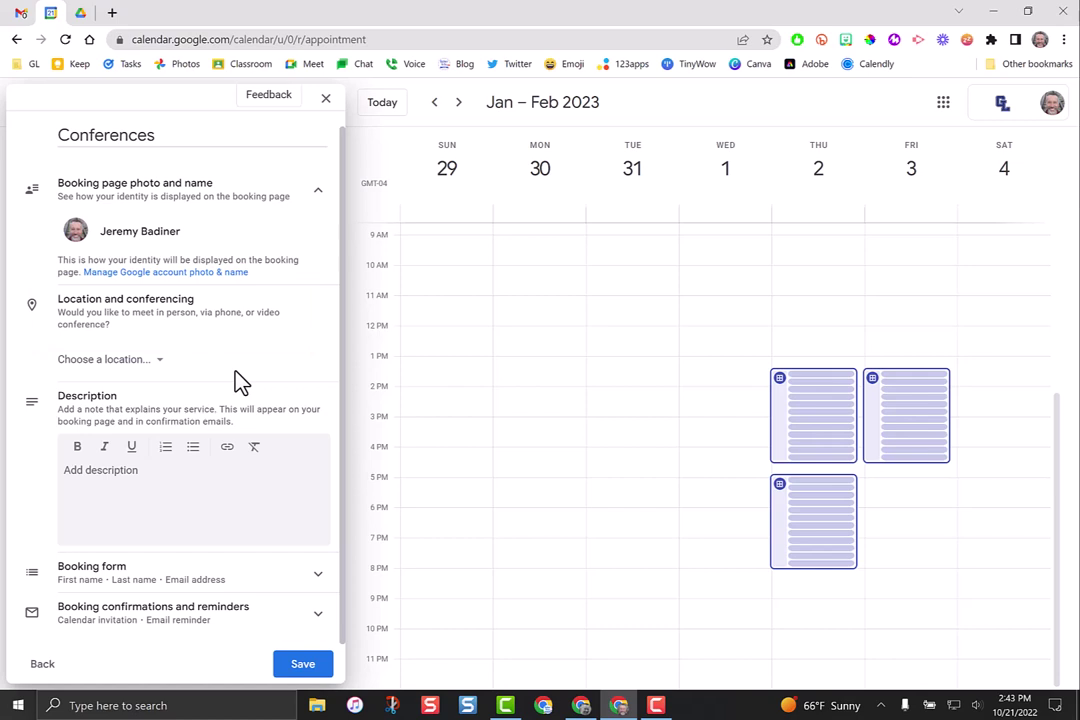
Step: Set the appointment location to Google Meet video conferencing
click(152, 362)
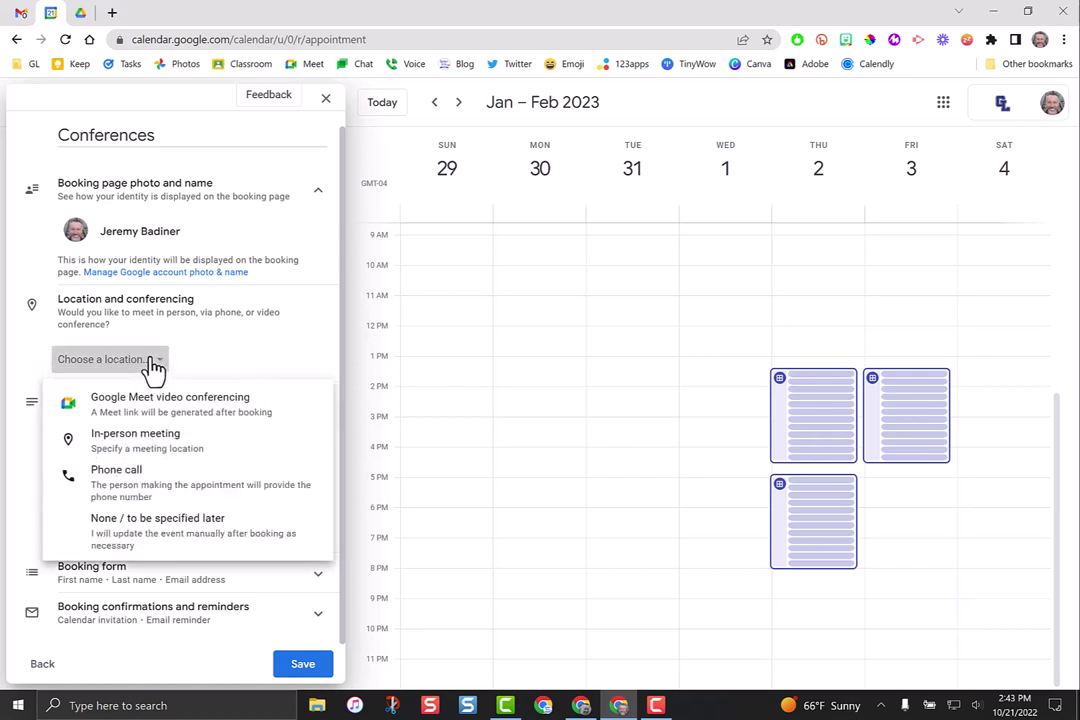
click(140, 435)
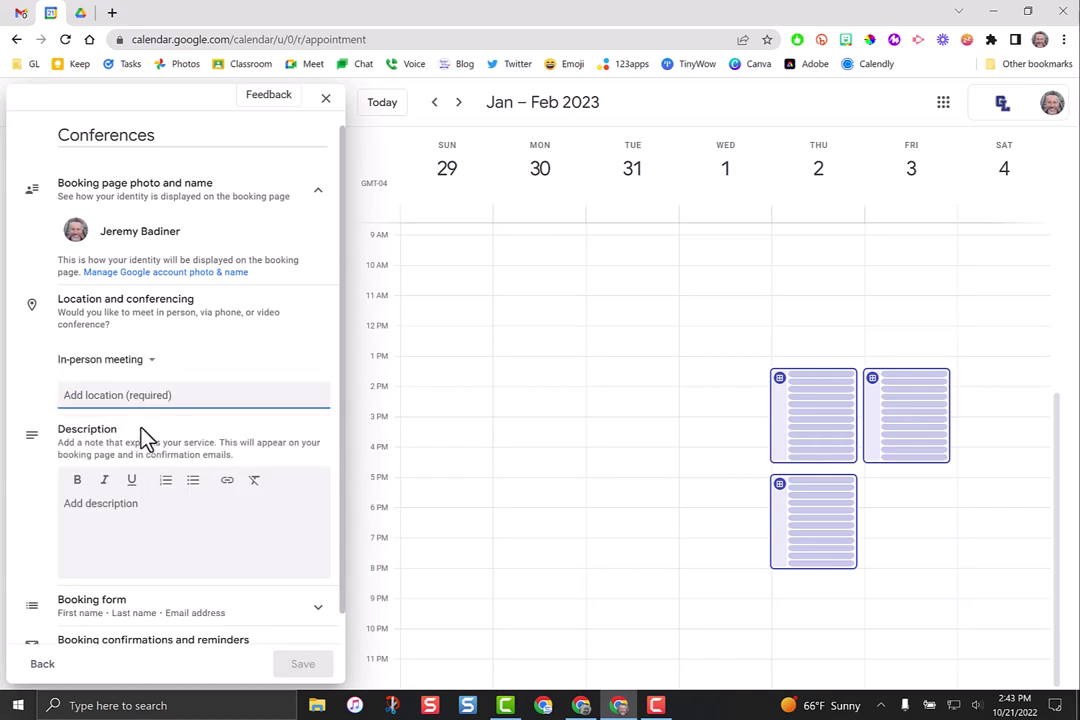
click(150, 363)
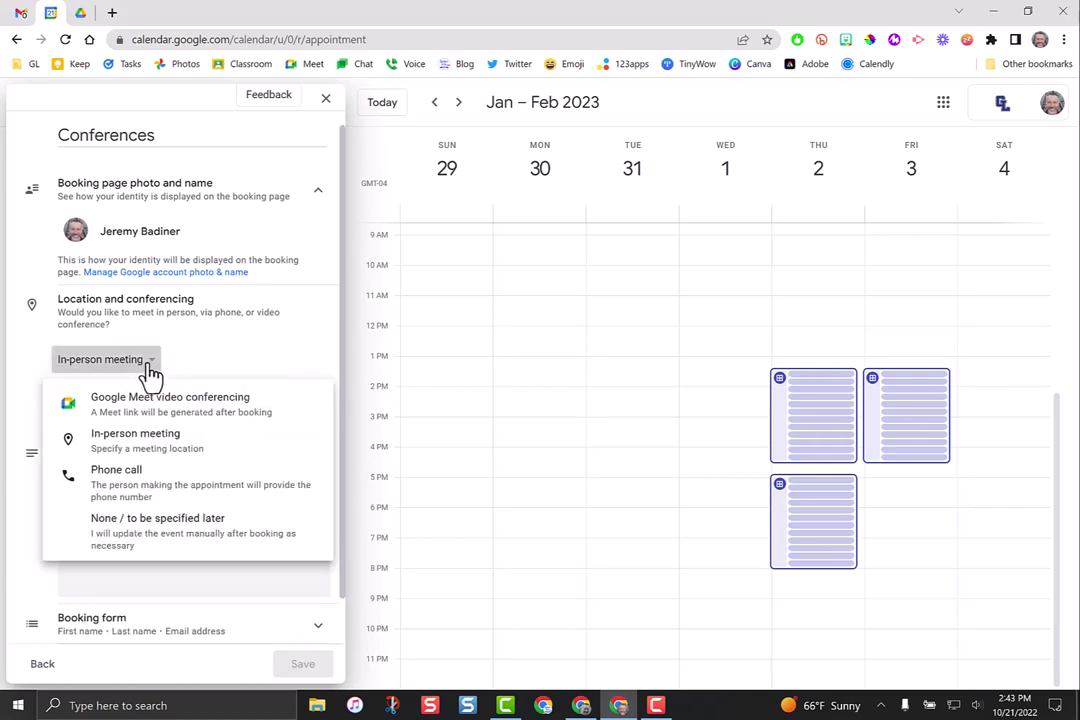
click(190, 410)
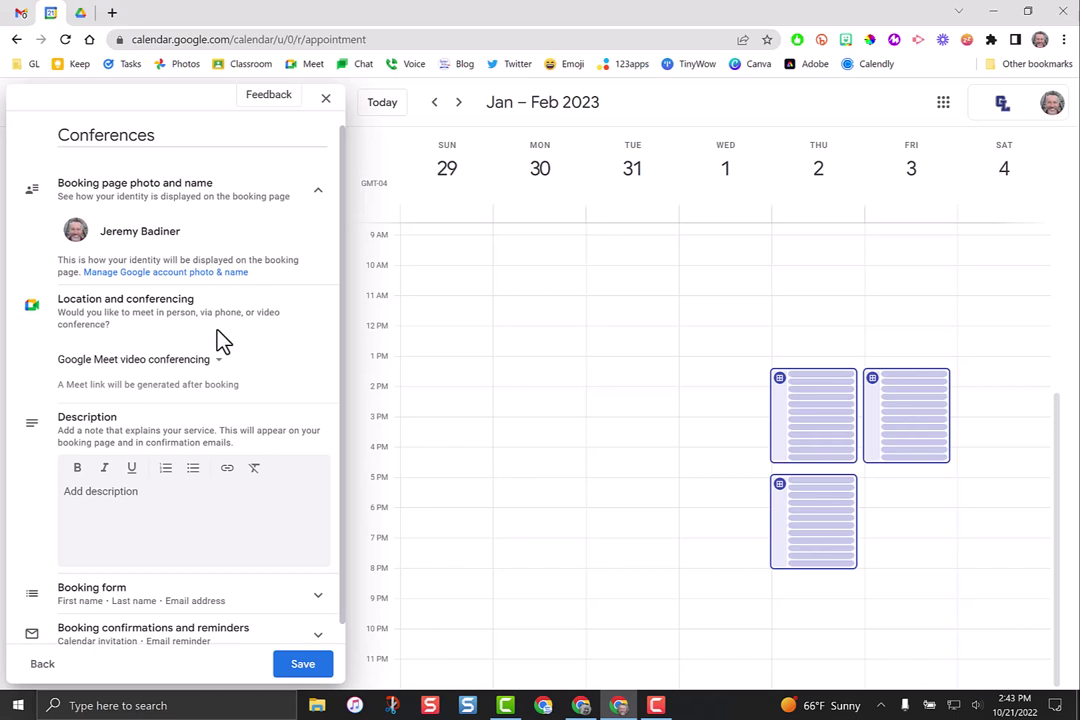
click(170, 362)
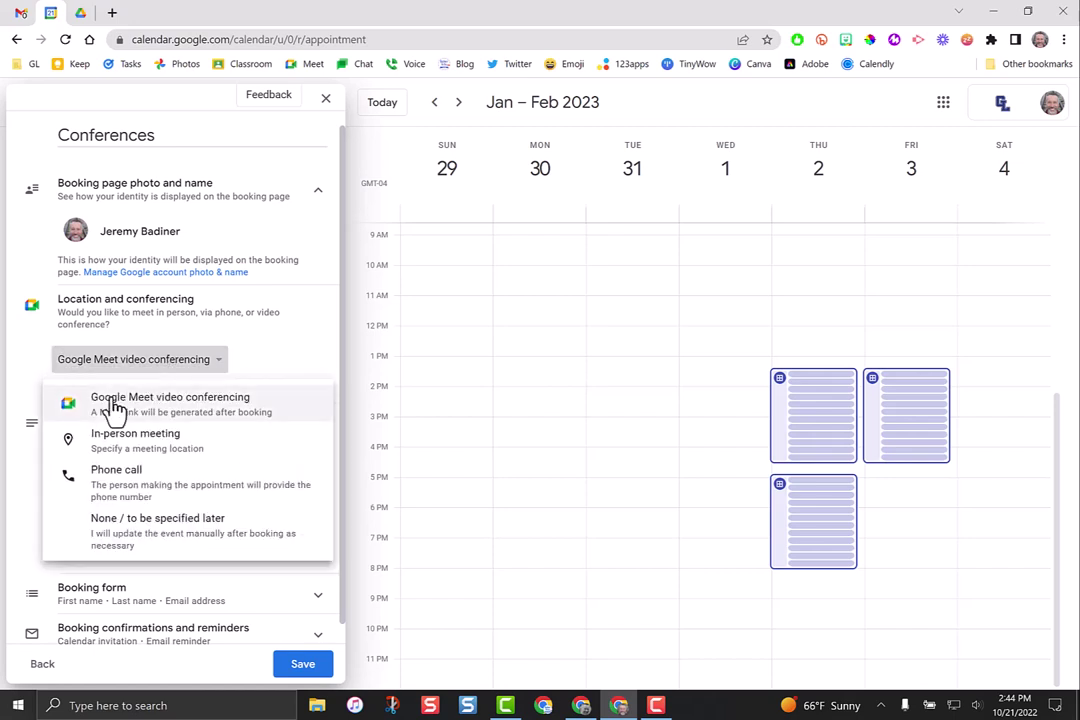
click(198, 418)
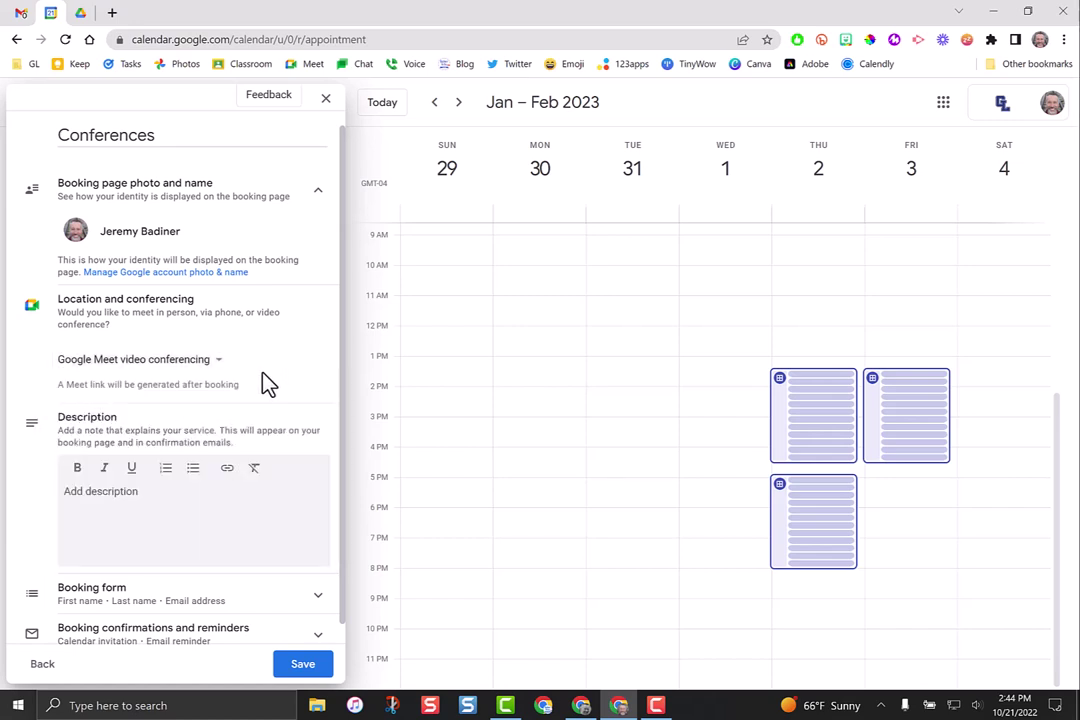
Step: Expand the Conferences booking form section to show its first name, last name and email fields
click(114, 493)
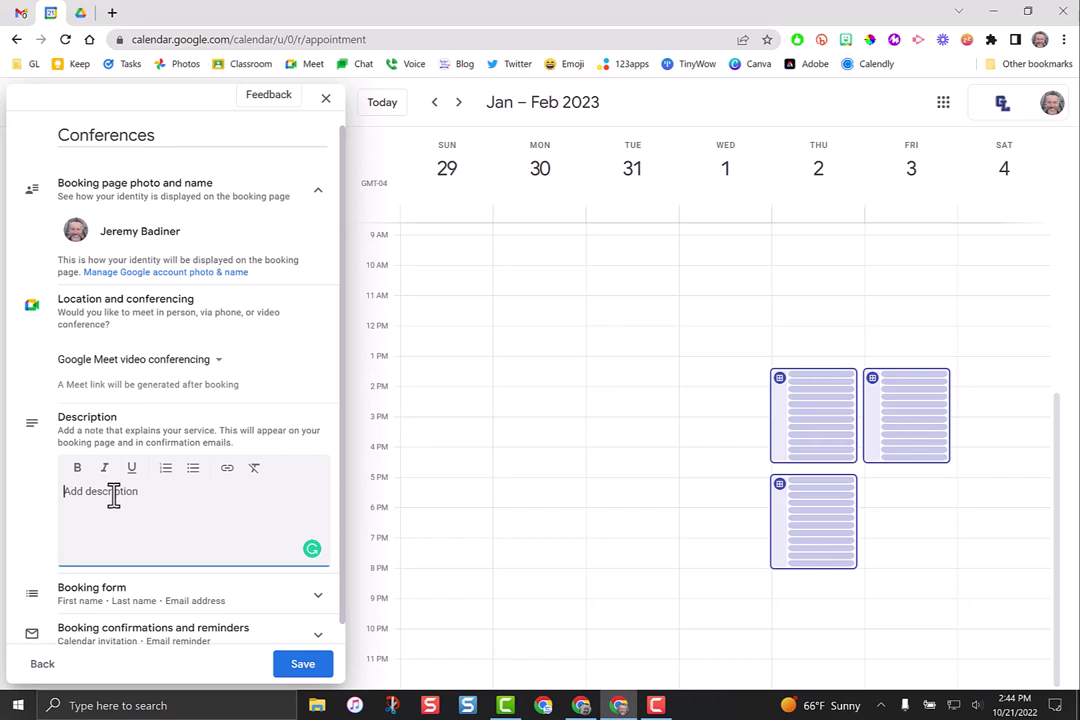
scroll(114, 495, down, 1)
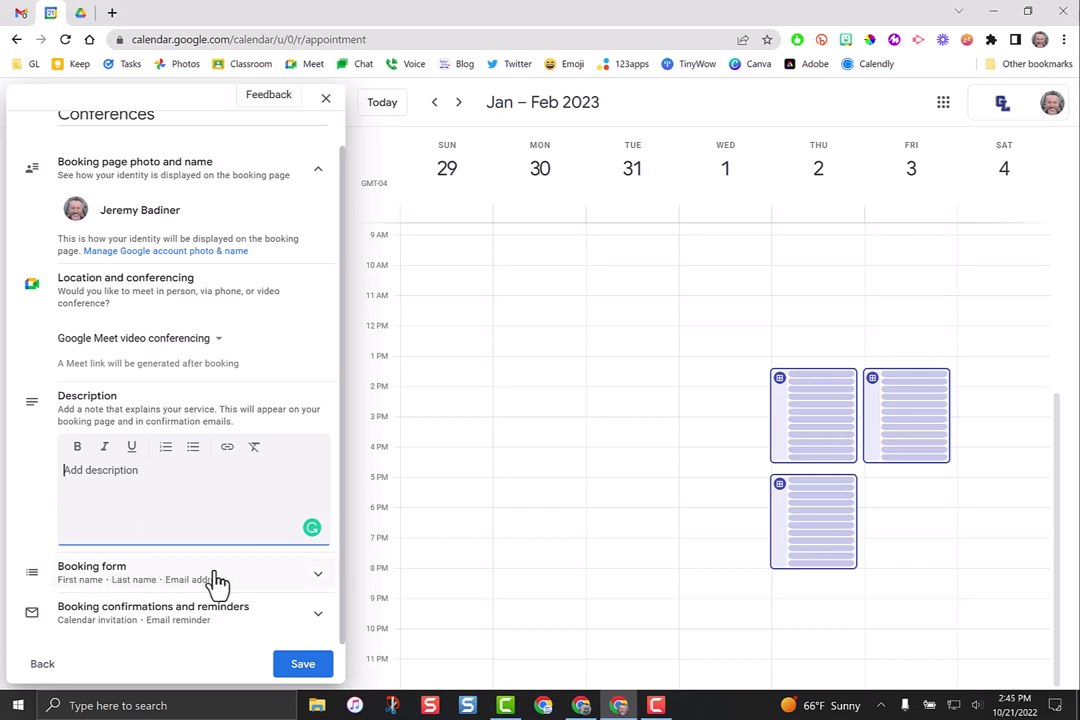
click(321, 578)
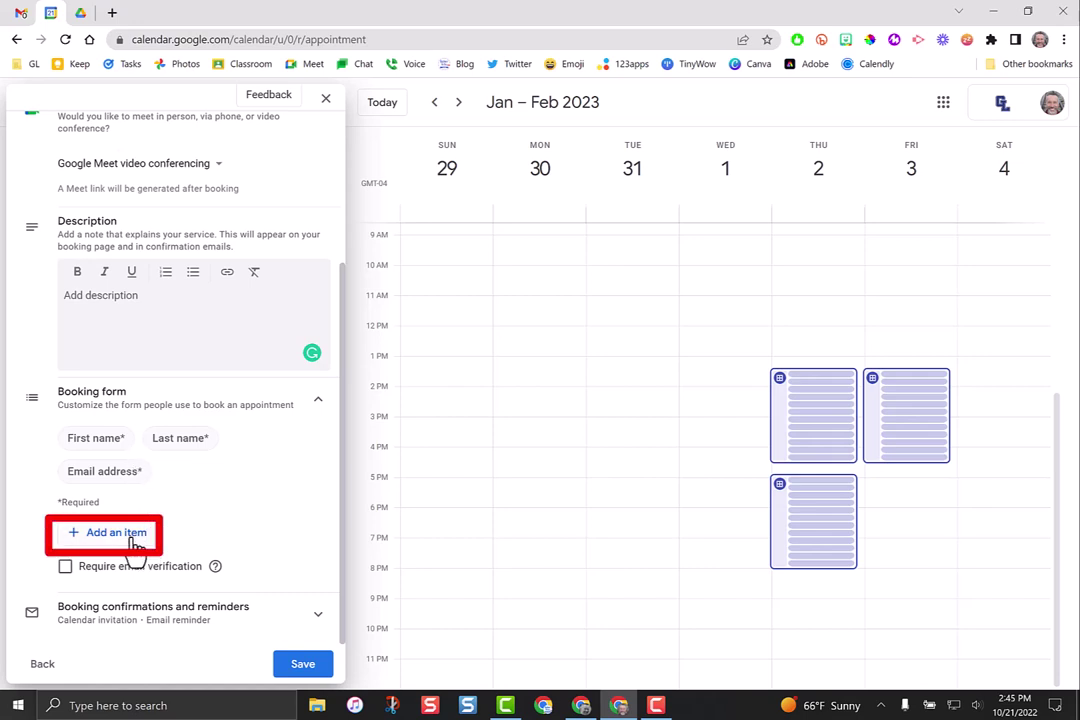
Step: Add a required custom 'Student Name' question to the booking form
click(132, 542)
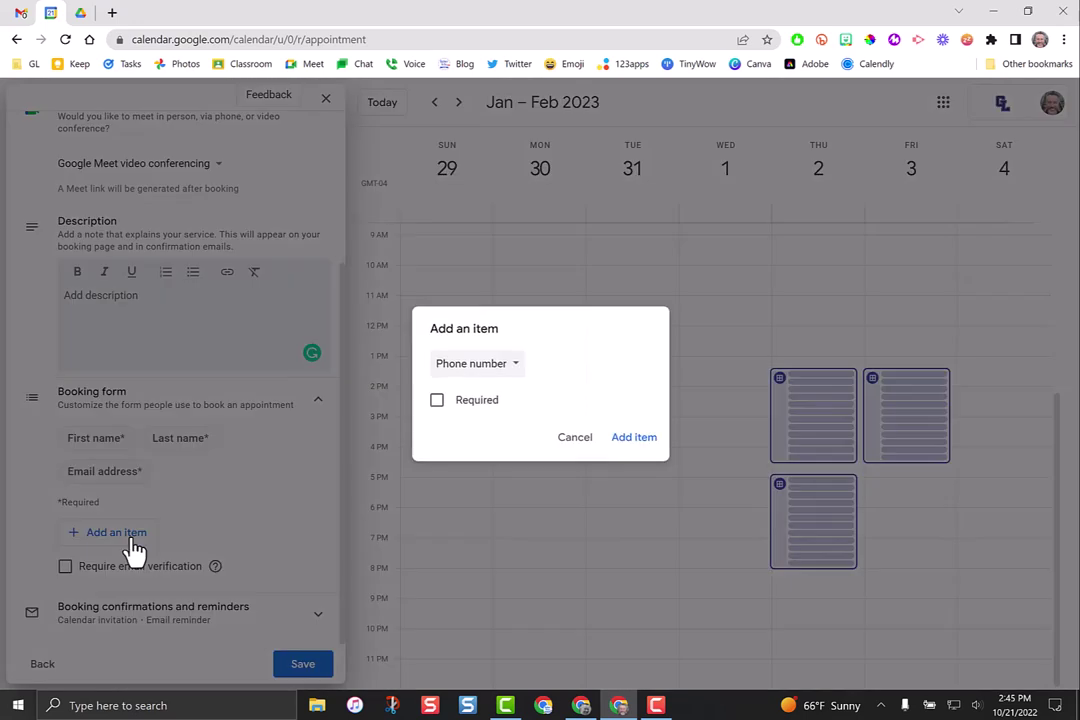
click(516, 370)
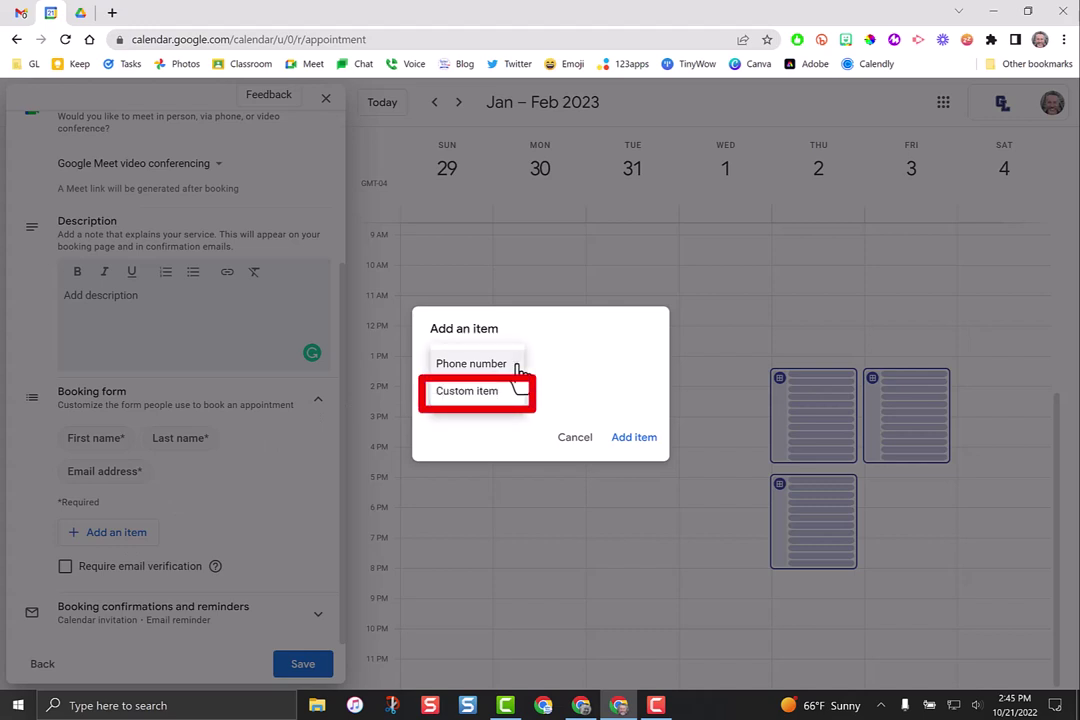
click(493, 398)
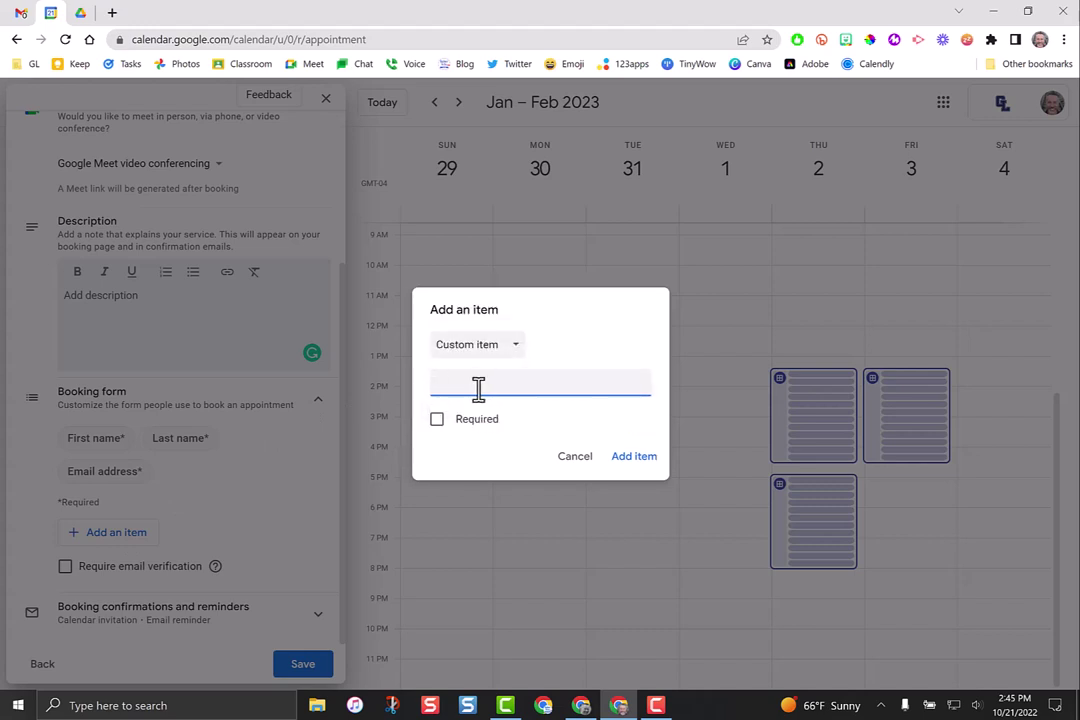
text(Student Name)
click(439, 421)
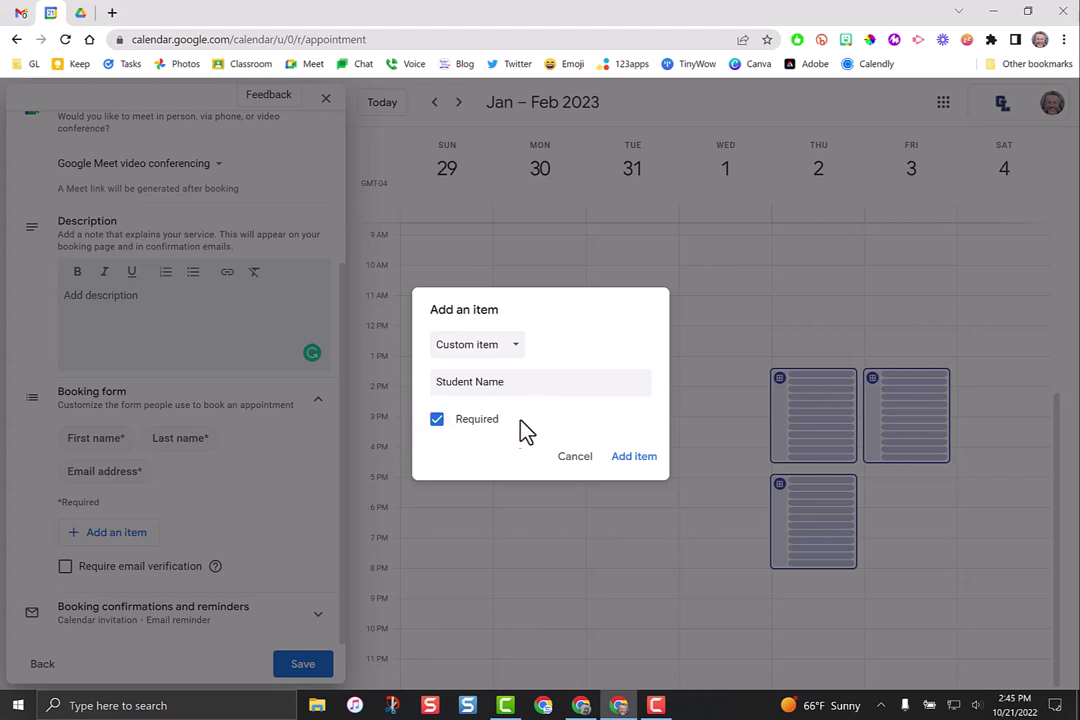
click(641, 460)
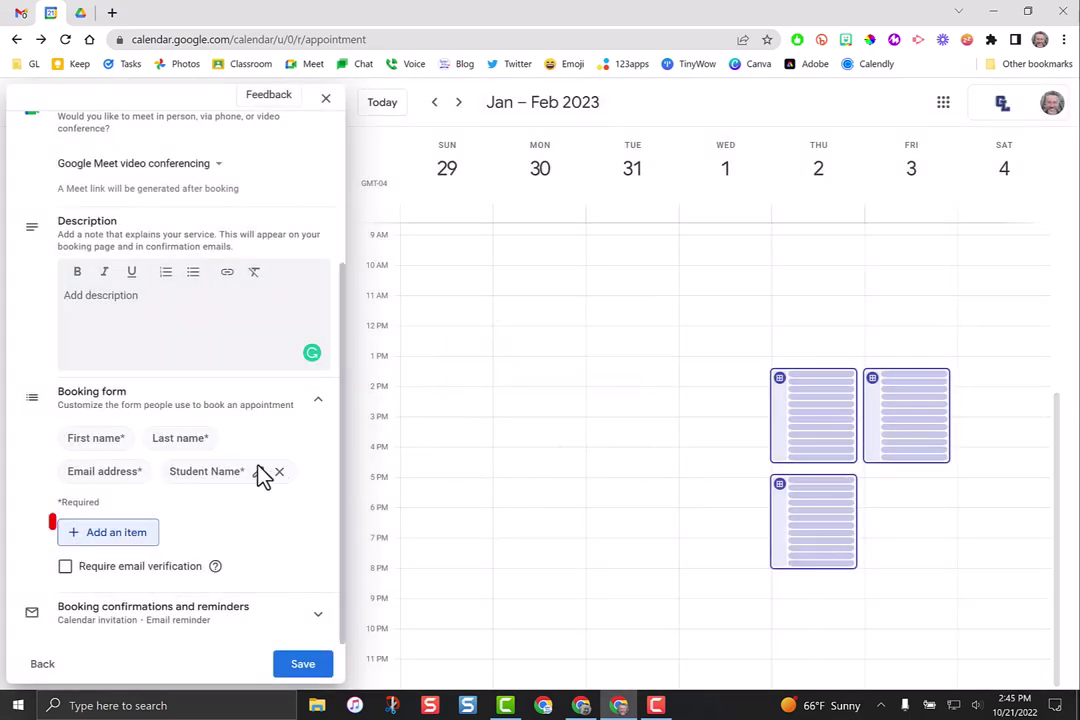
Step: Add a required custom 'Remote or In-Person' question to the booking form
click(117, 533)
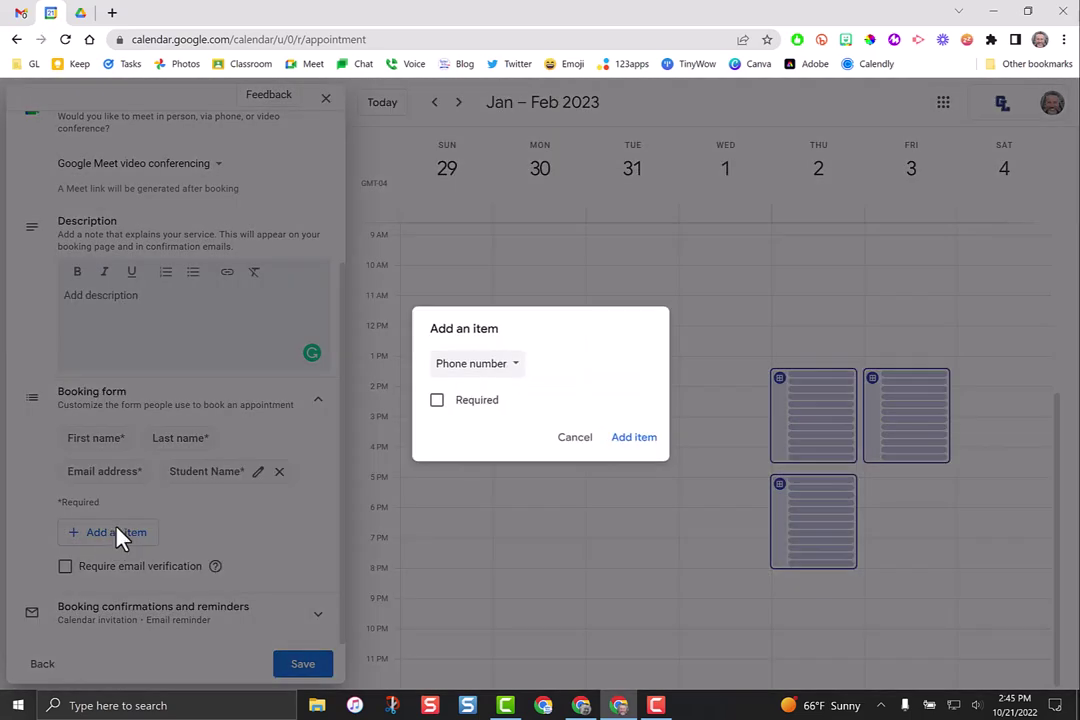
click(478, 366)
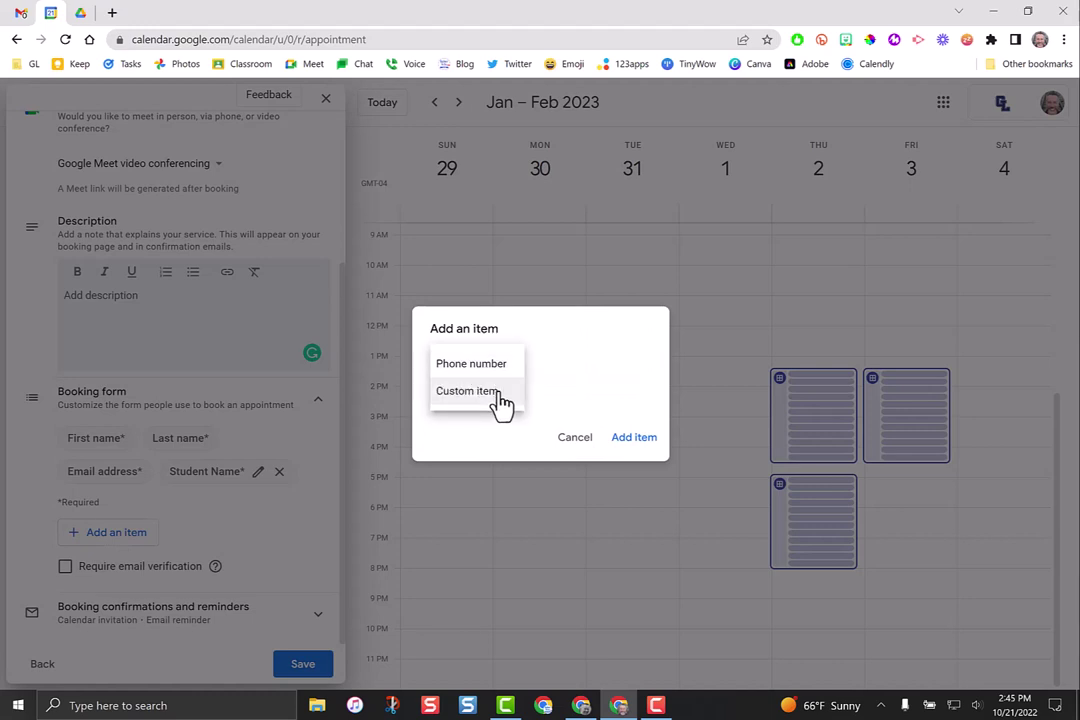
click(468, 391)
text(R)
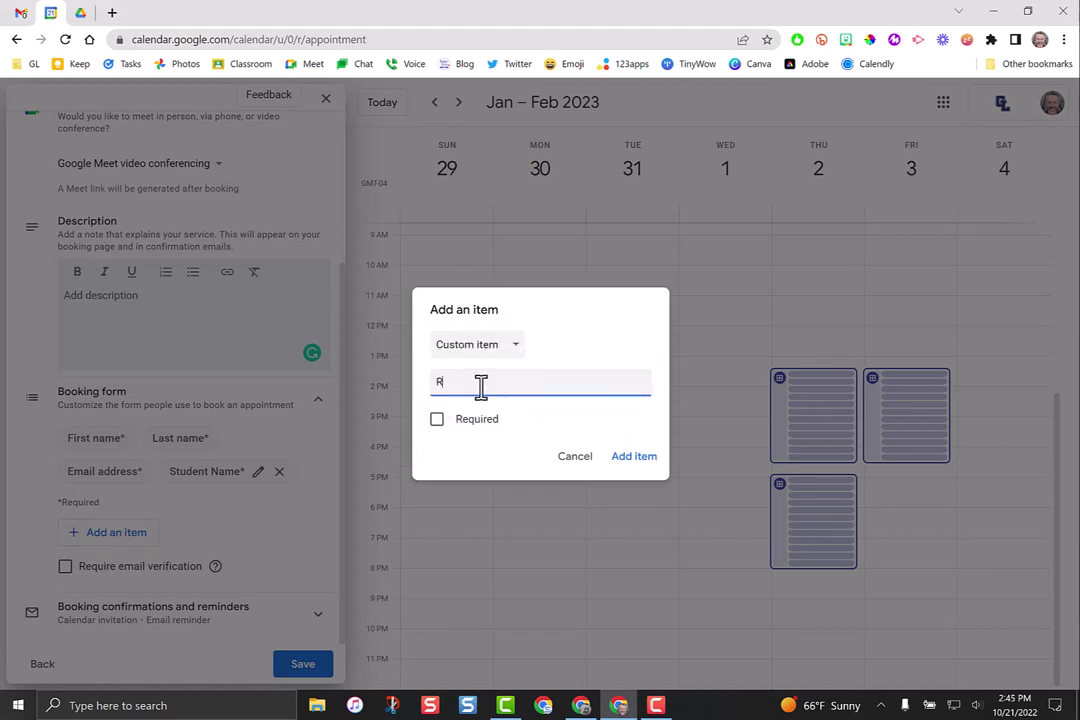
text(emote or In-Person)
click(440, 425)
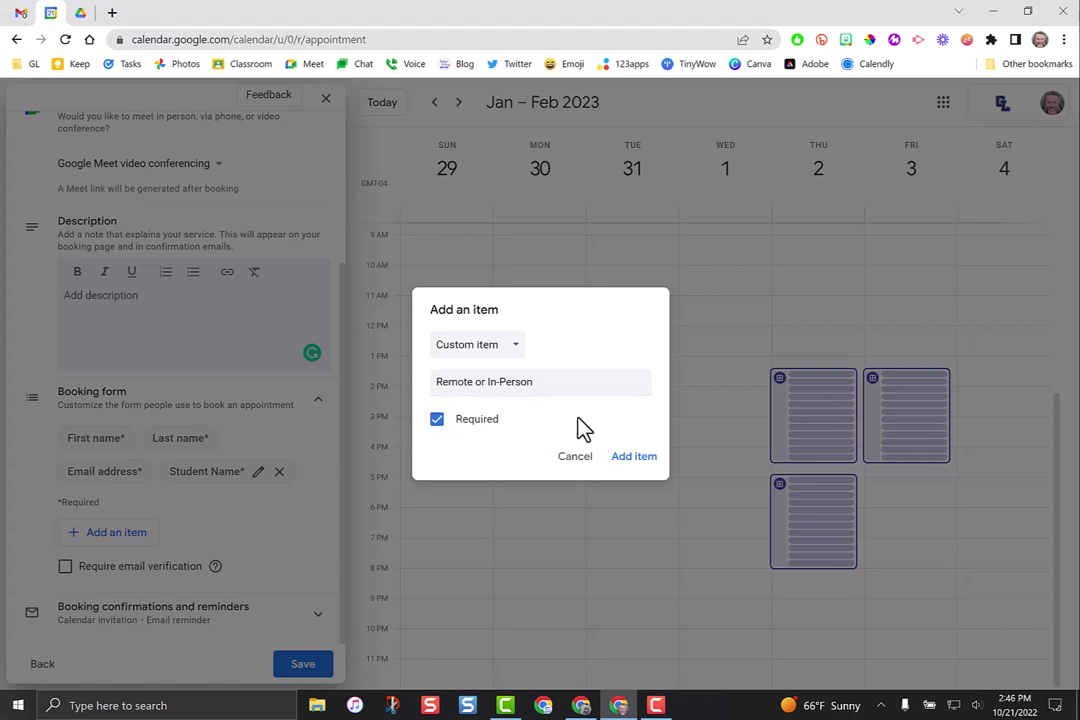
click(646, 470)
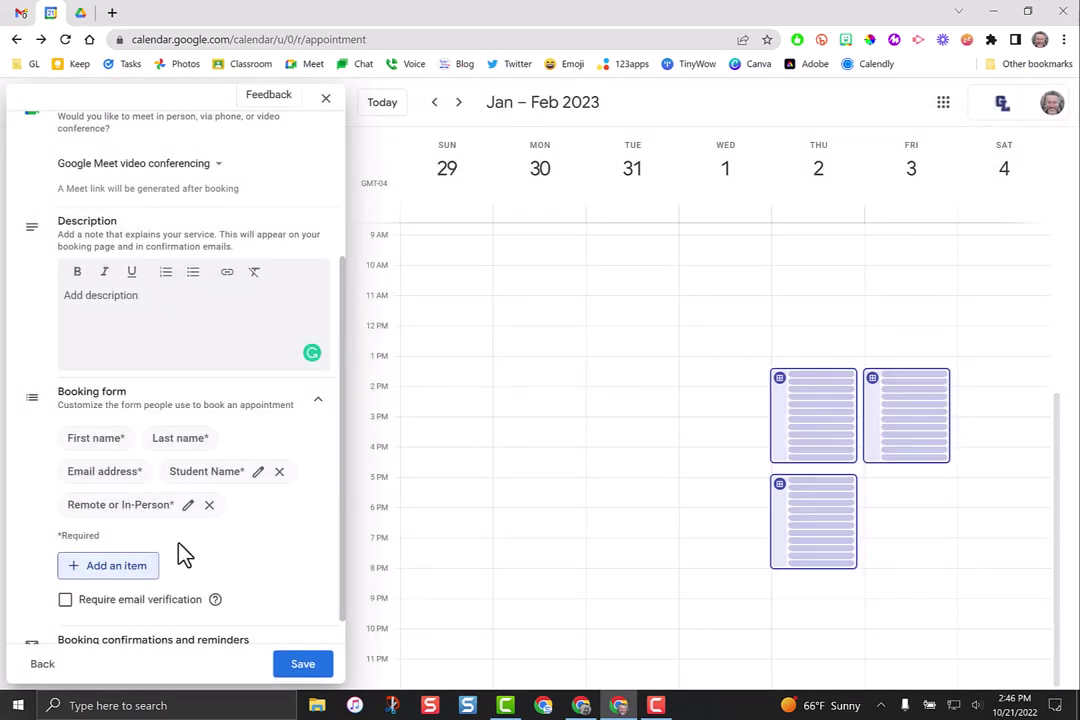
Step: Keep the email reminder at 1 day before and save the Conferences schedule
scroll(180, 525, down, 1)
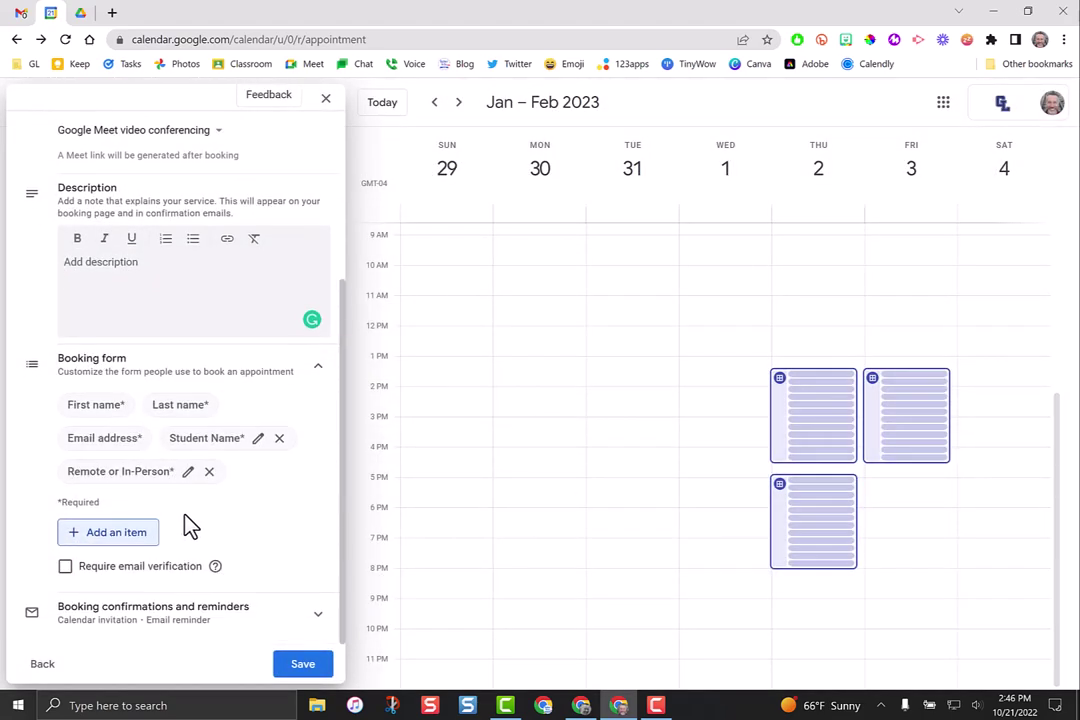
click(320, 616)
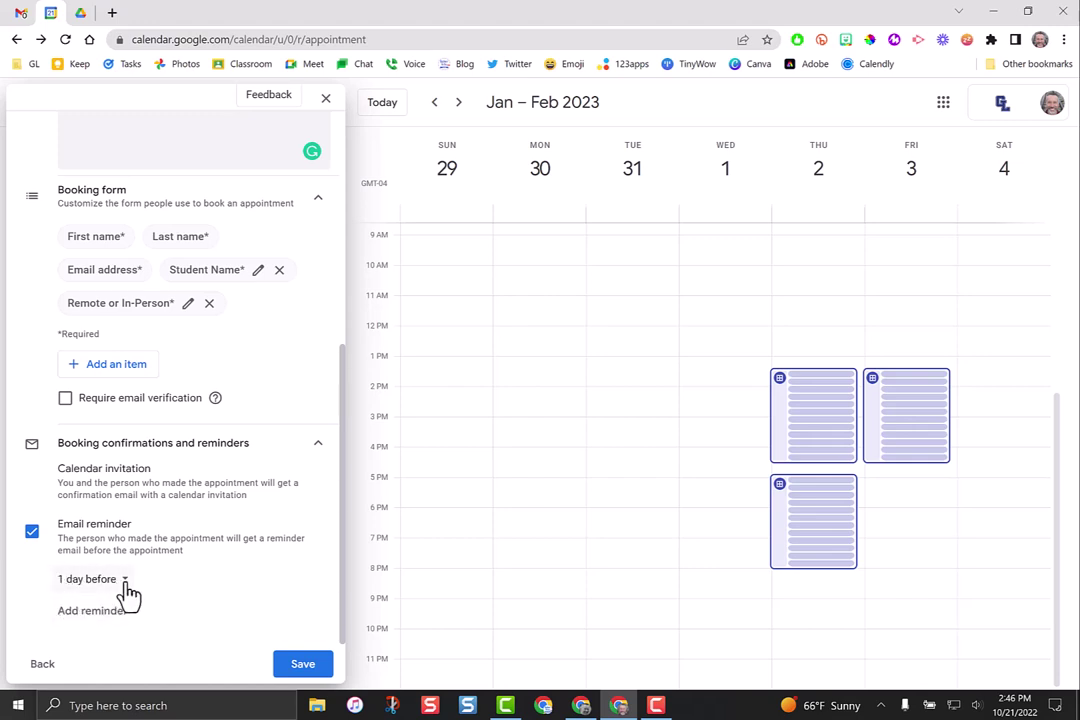
click(125, 590)
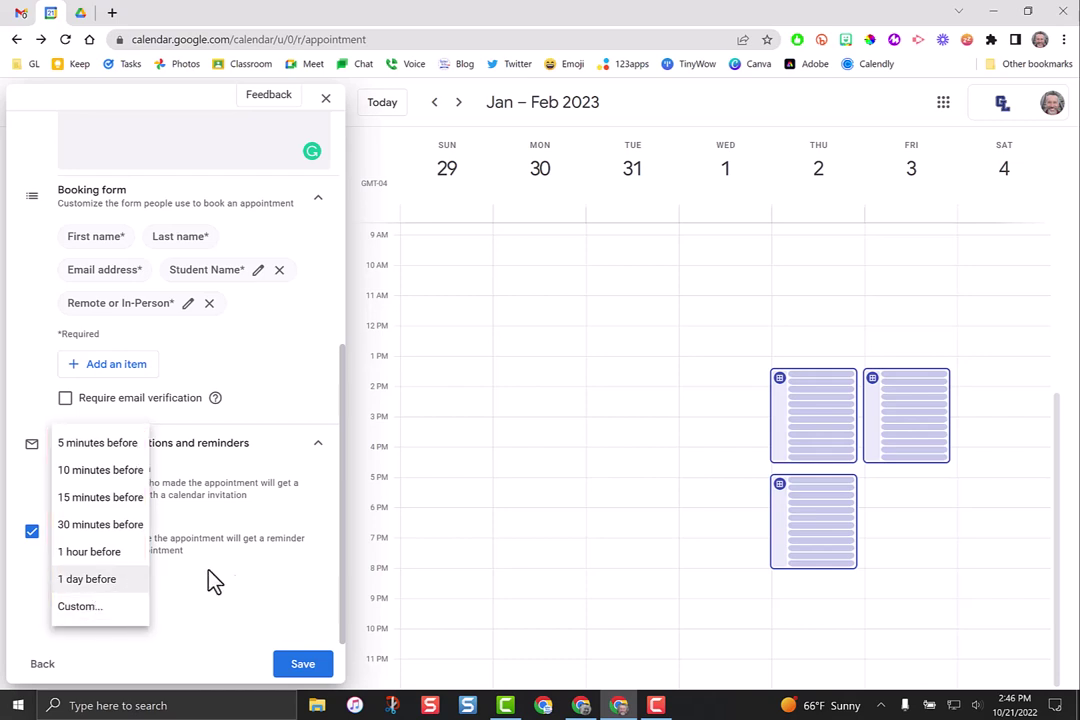
click(236, 575)
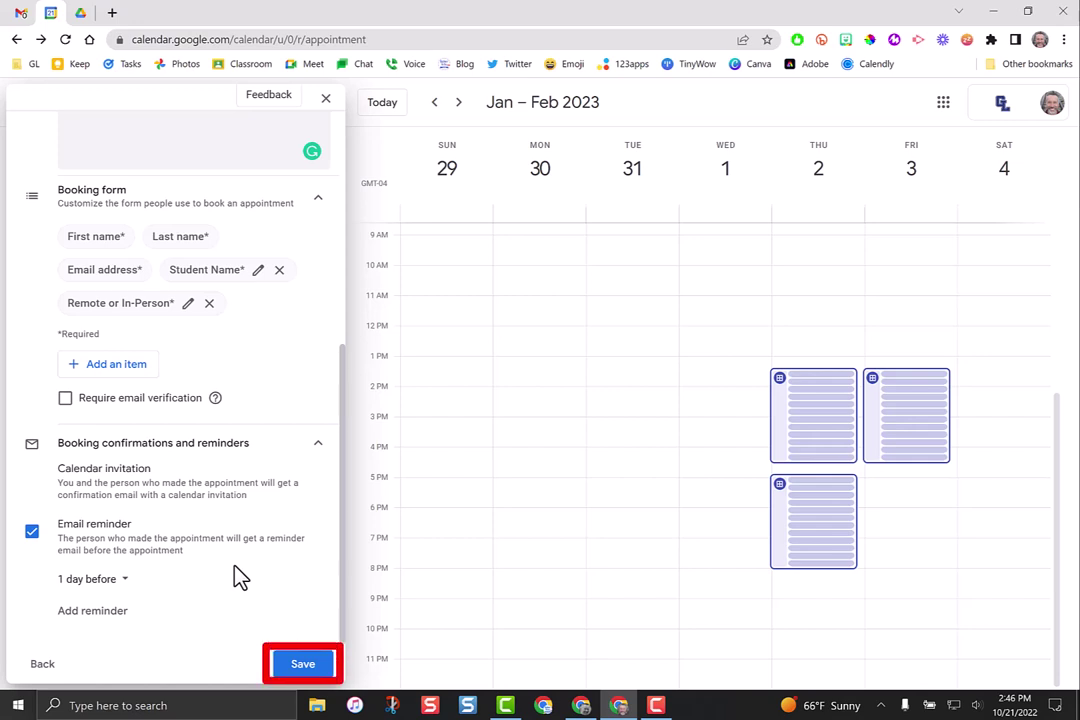
click(301, 670)
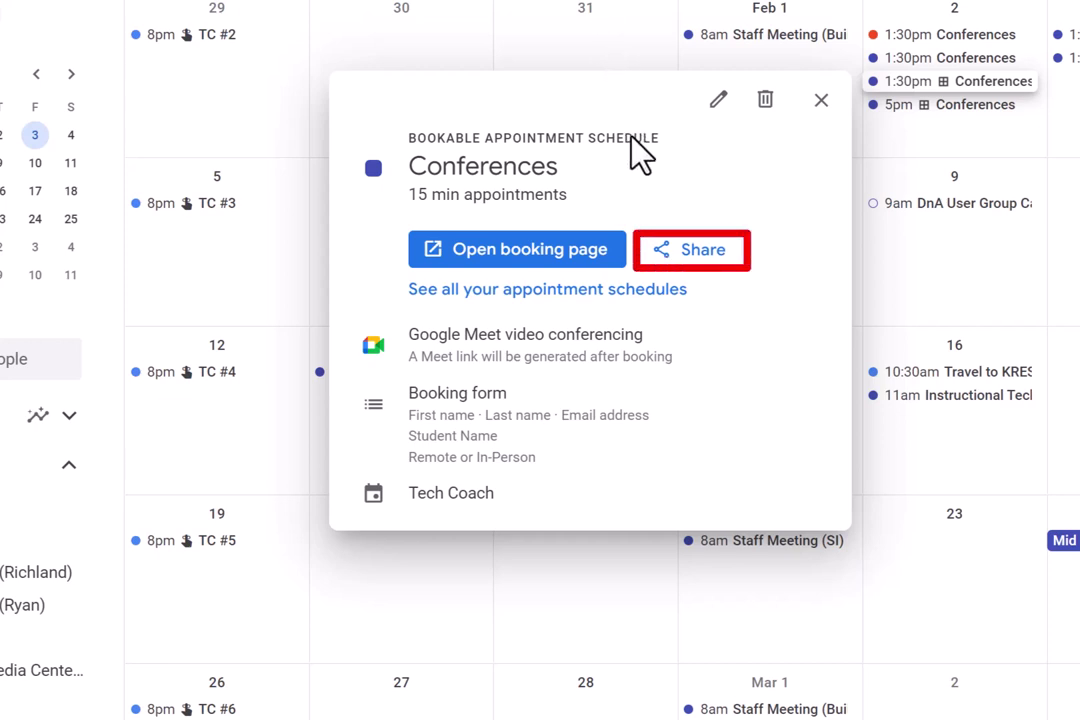
Step: Copy the Conferences booking page link from its Share options
click(680, 252)
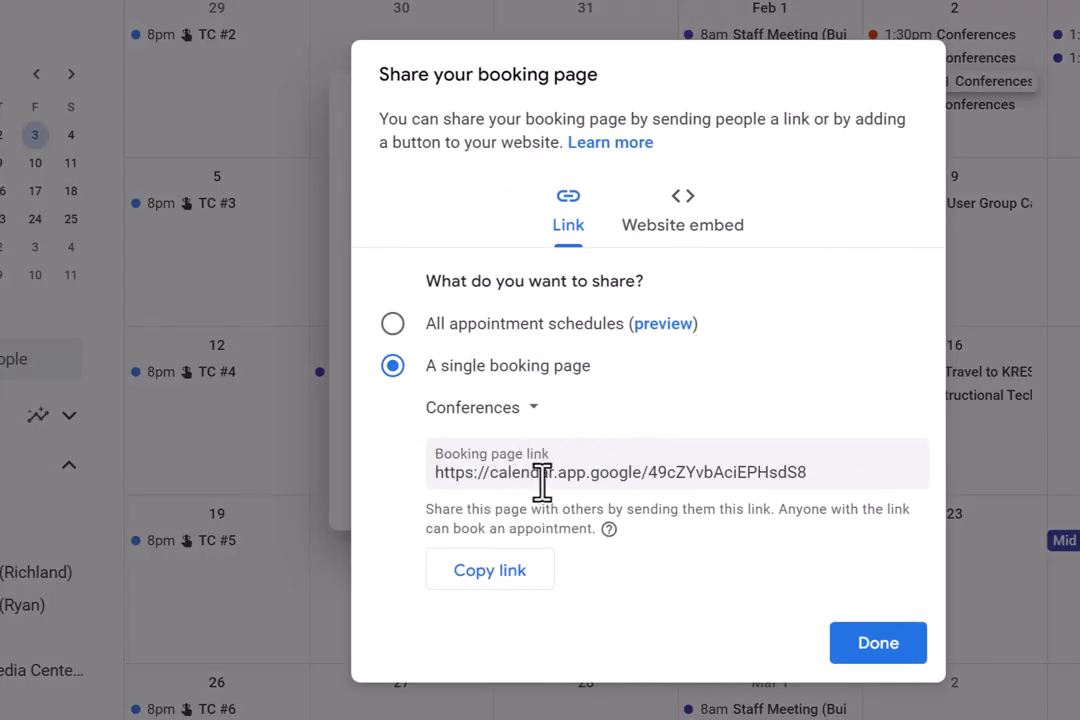
click(505, 583)
click(504, 577)
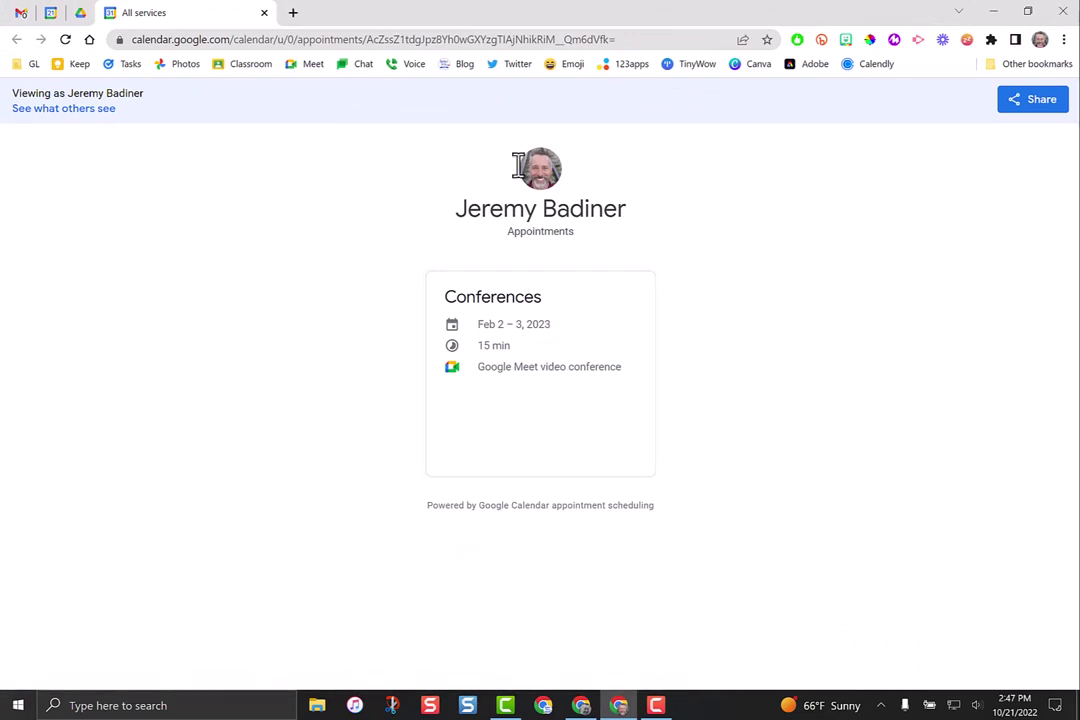
Step: Copy the share link covering all appointment schedules from the public booking page
click(502, 39)
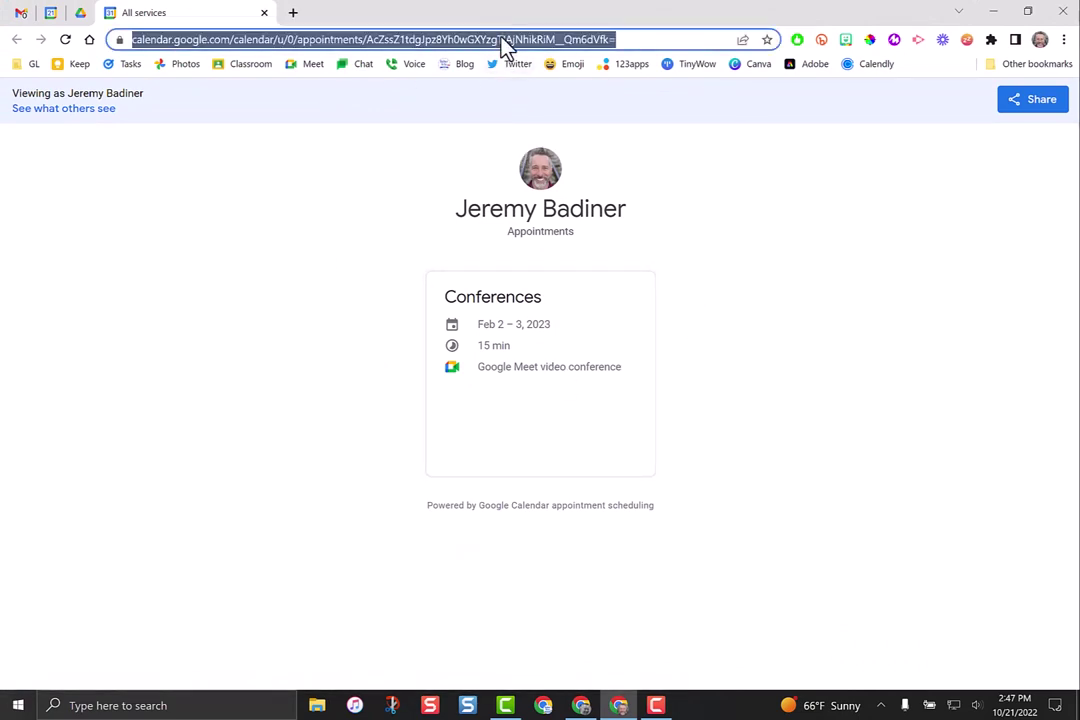
click(1035, 102)
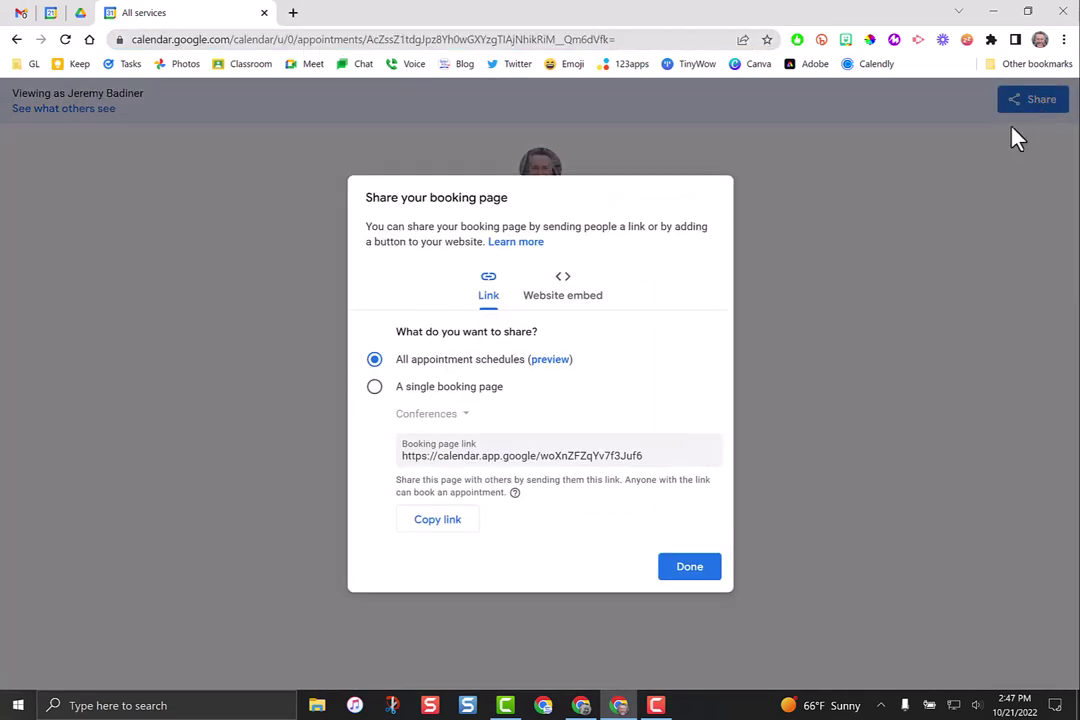
click(443, 522)
click(676, 570)
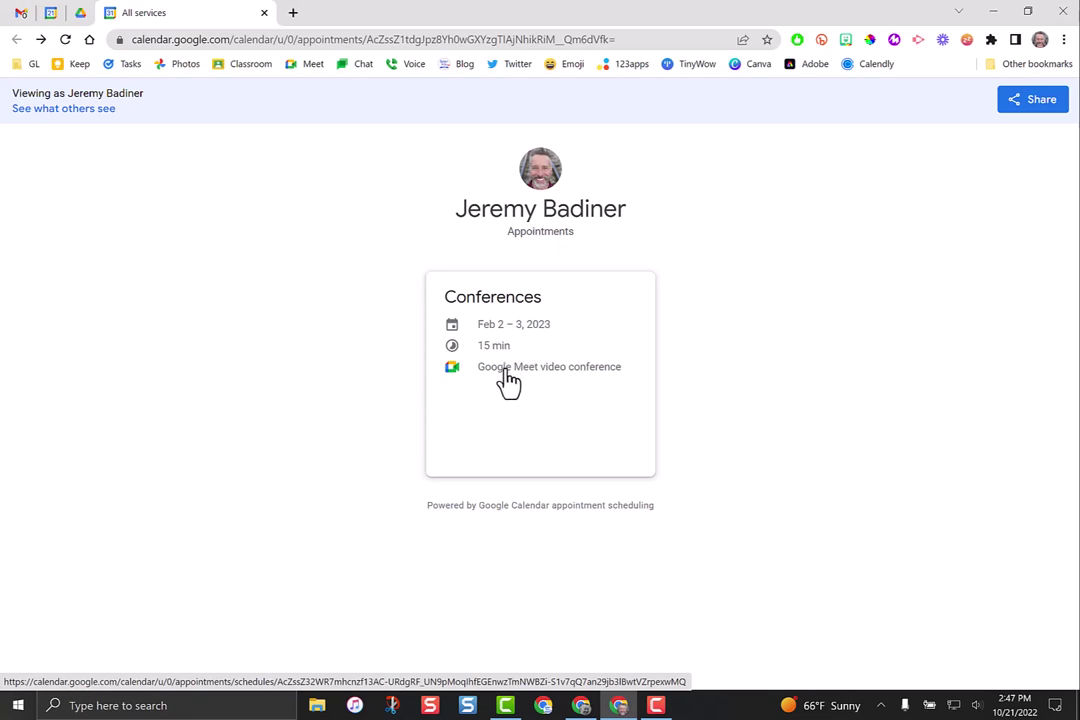
click(547, 426)
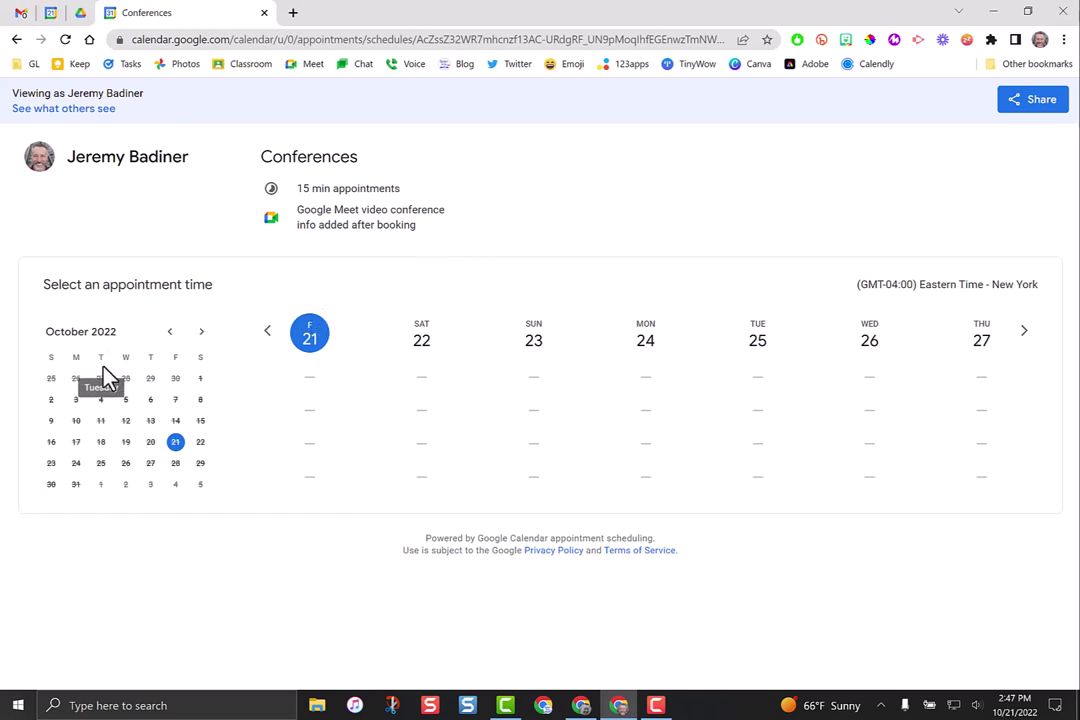
click(204, 338)
click(205, 339)
click(206, 340)
click(206, 340)
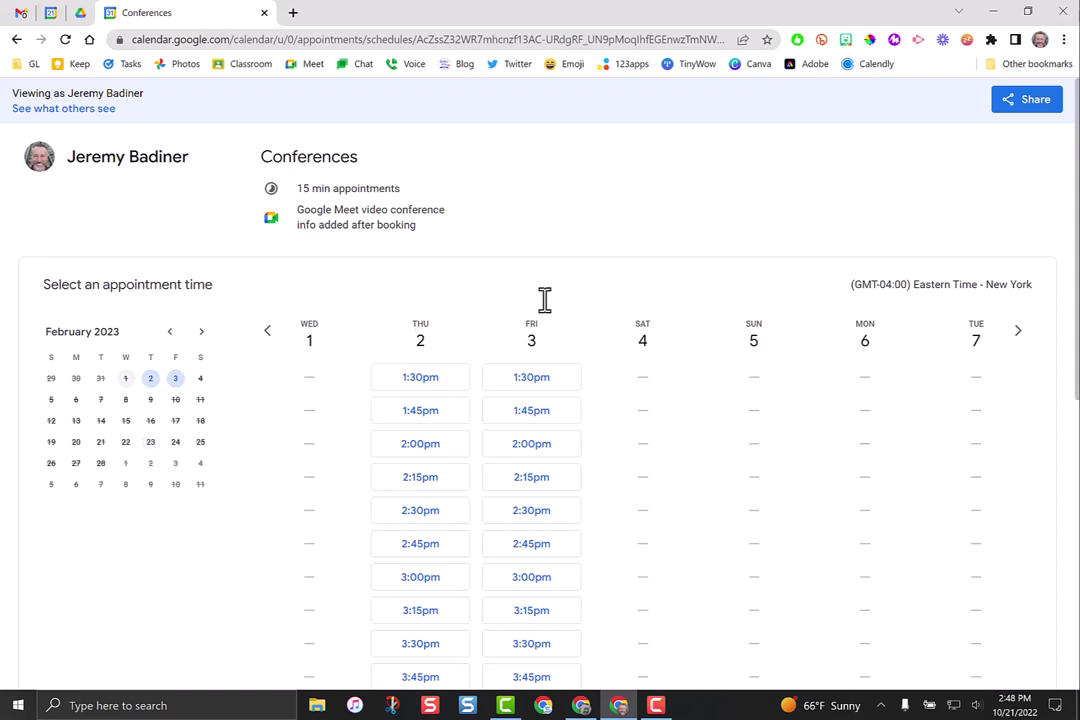
scroll(724, 270, down, 5)
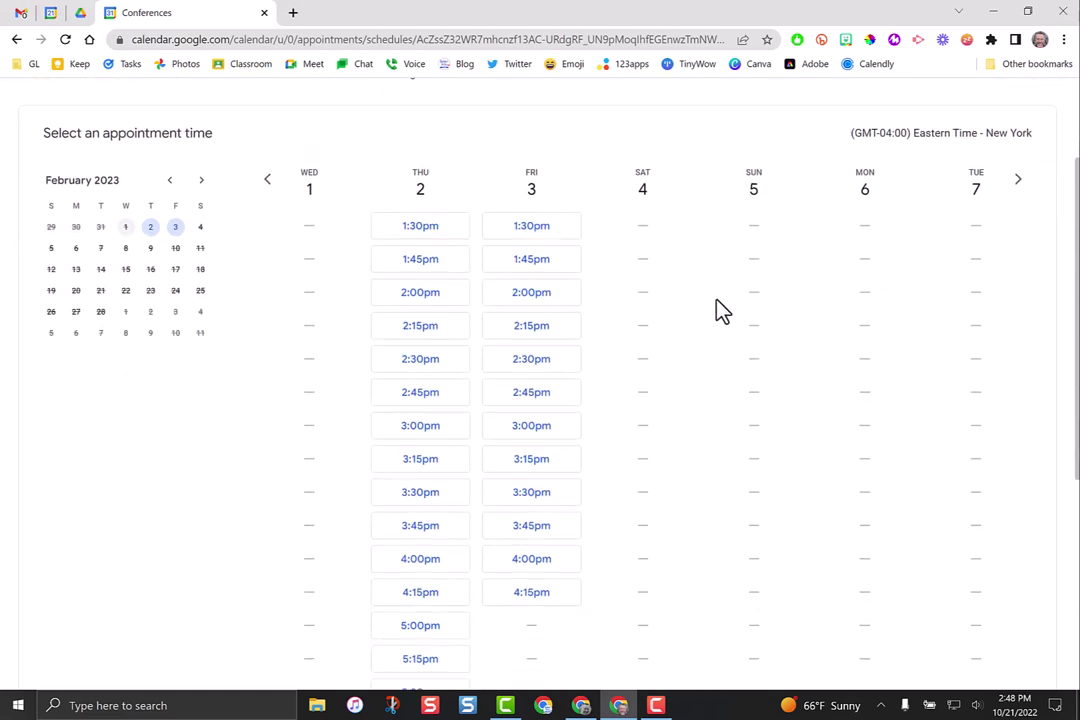
scroll(717, 330, down, 1)
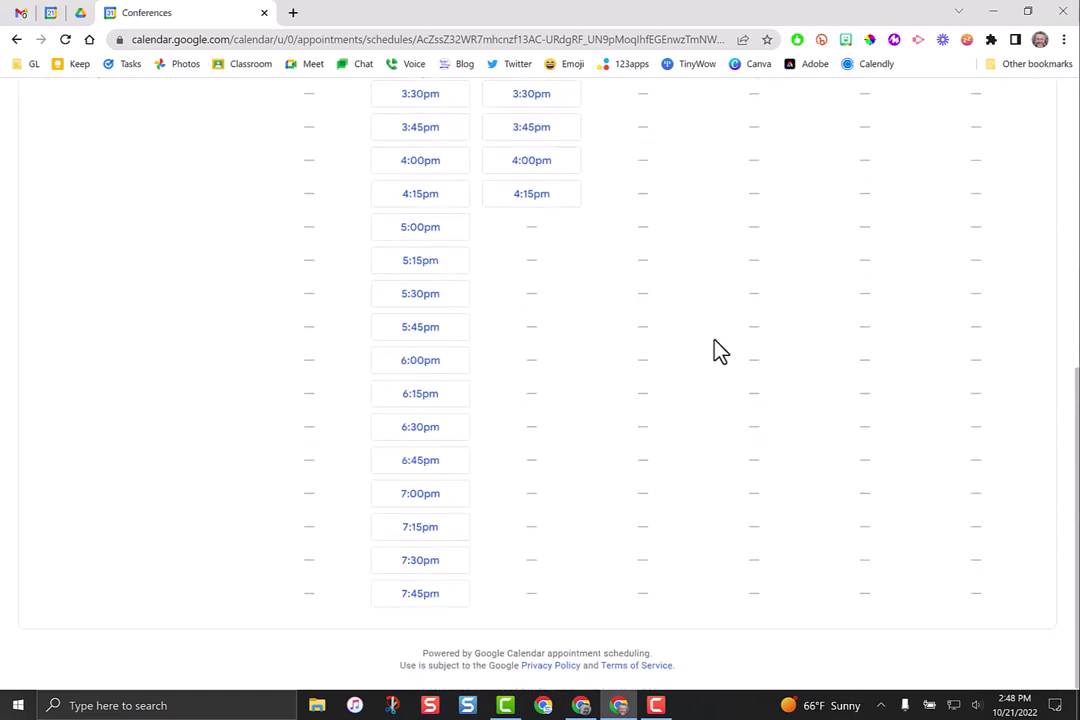
scroll(697, 425, up, 3)
scroll(697, 427, up, 3)
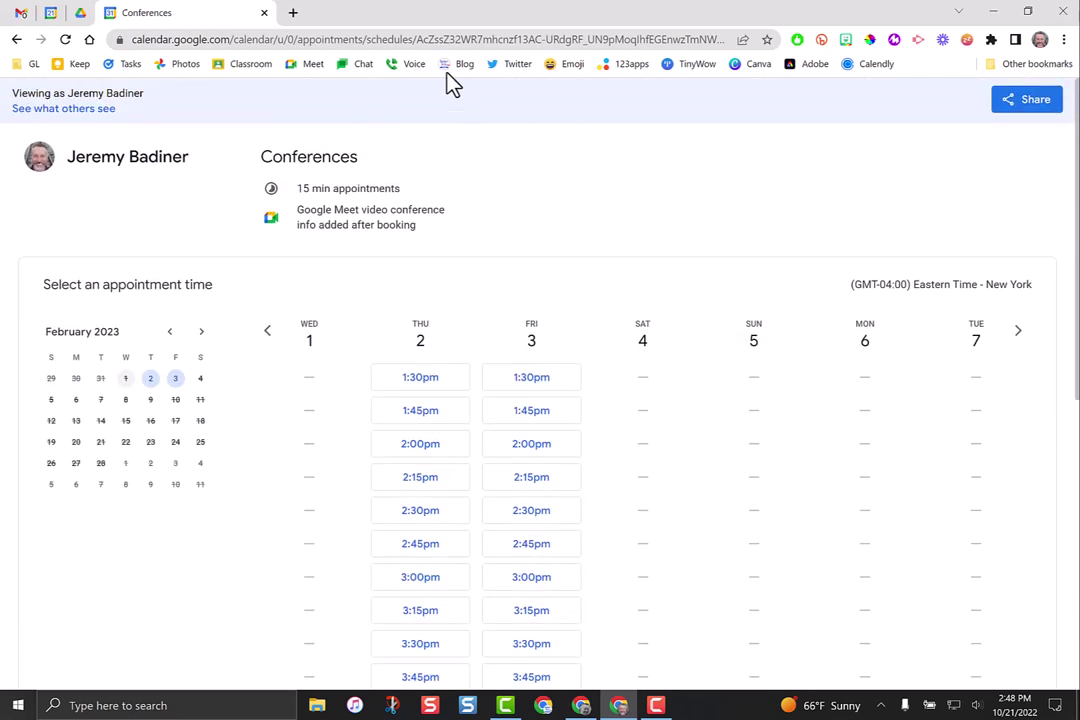
click(410, 40)
click(586, 154)
click(284, 40)
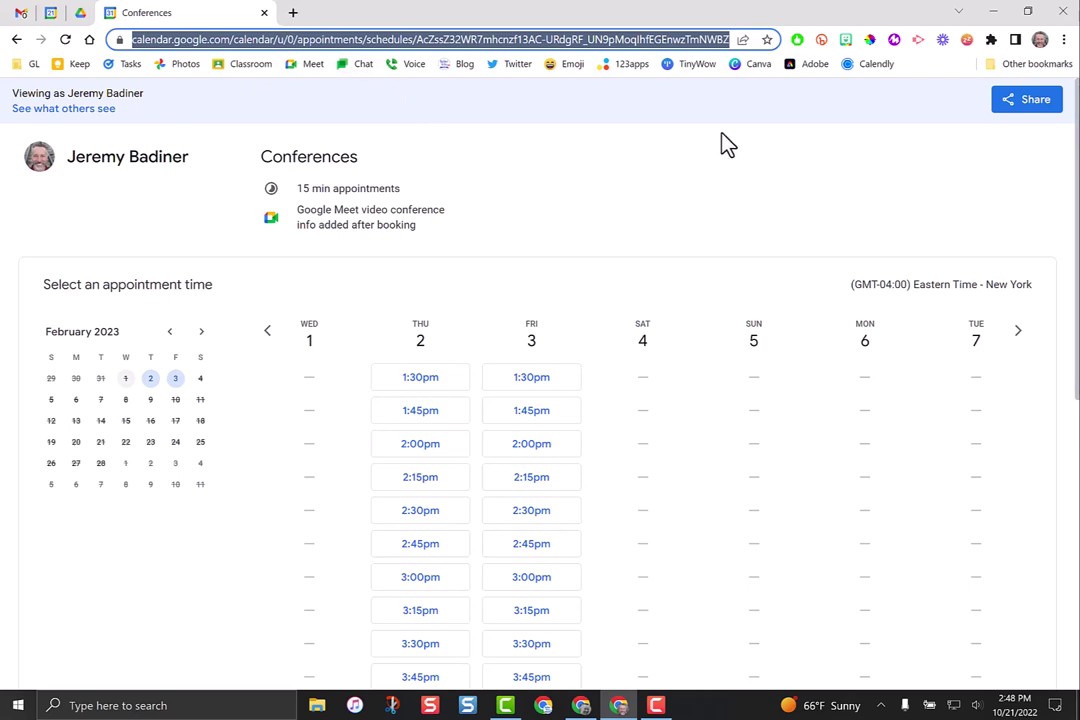
scroll(697, 229, down, 3)
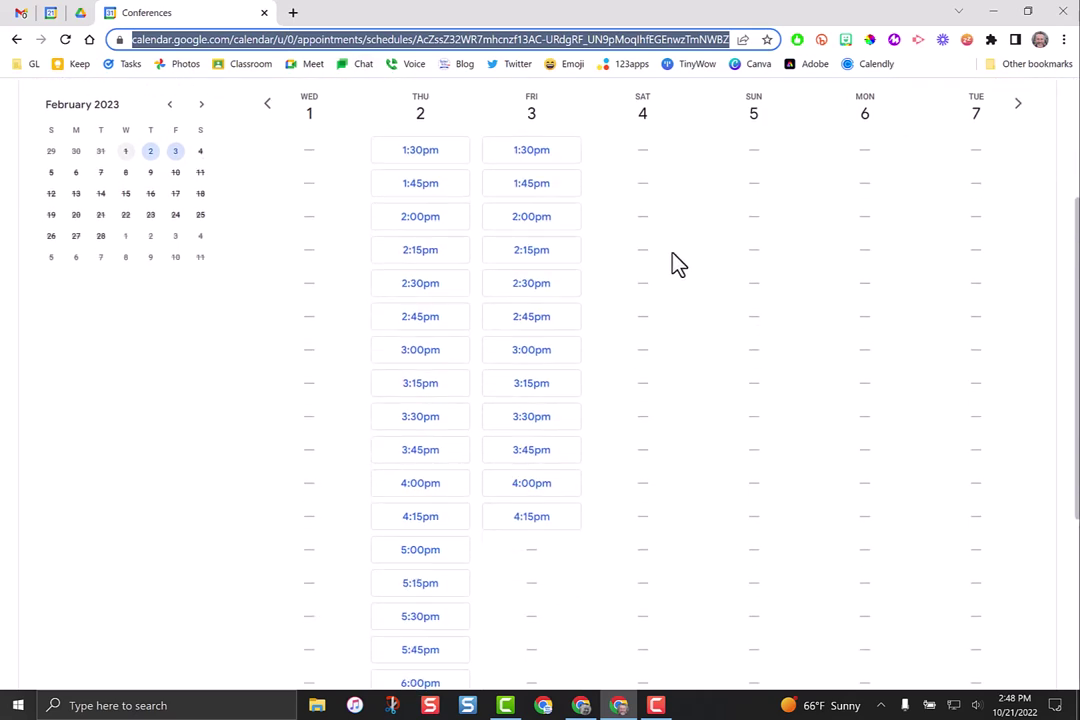
Step: Book the Thursday Feb 2 3:00pm slot with the student's name and 'Remote' attendance
click(441, 357)
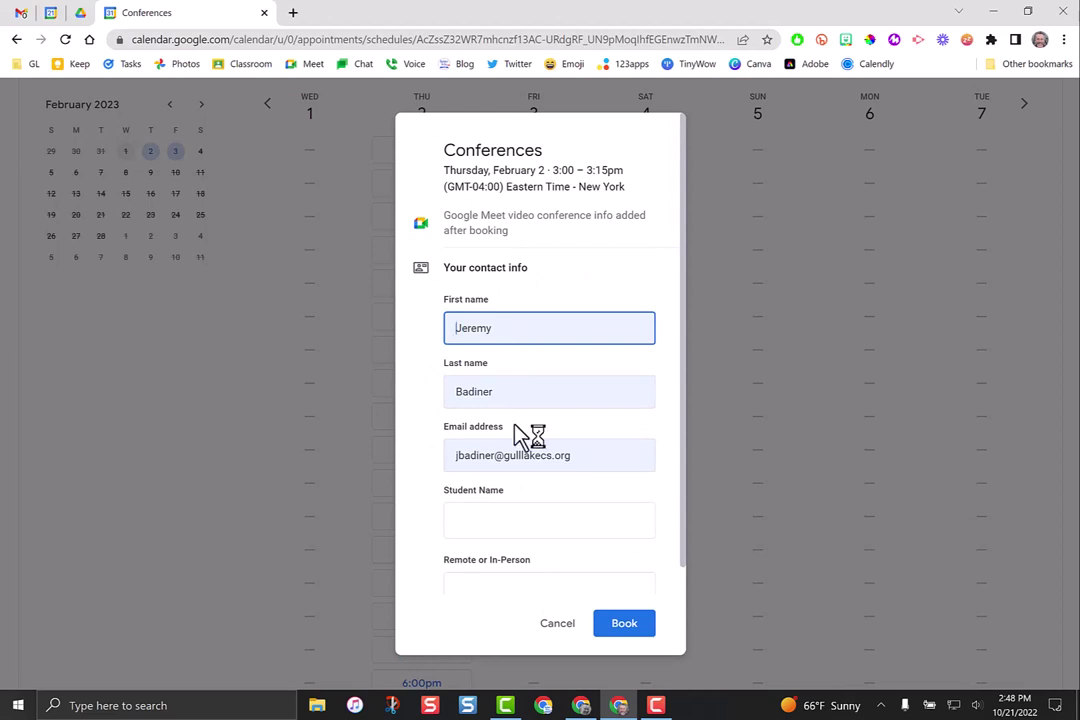
click(514, 523)
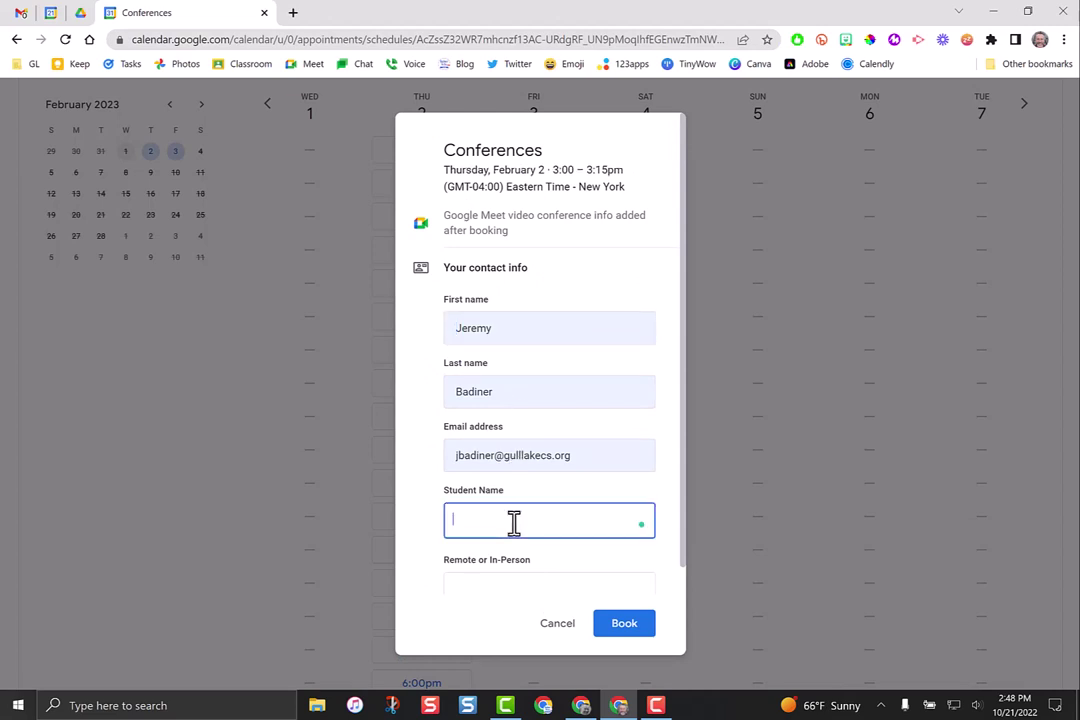
text(Billy Bob)
scroll(540, 518, down, 1)
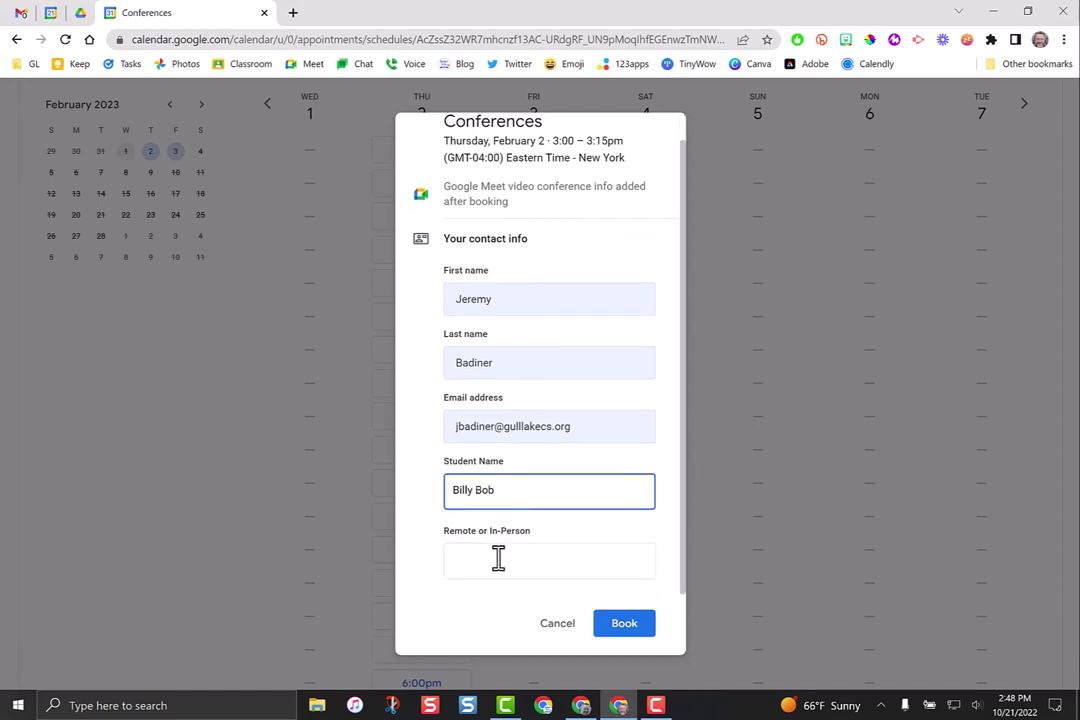
click(498, 560)
text(Remote)
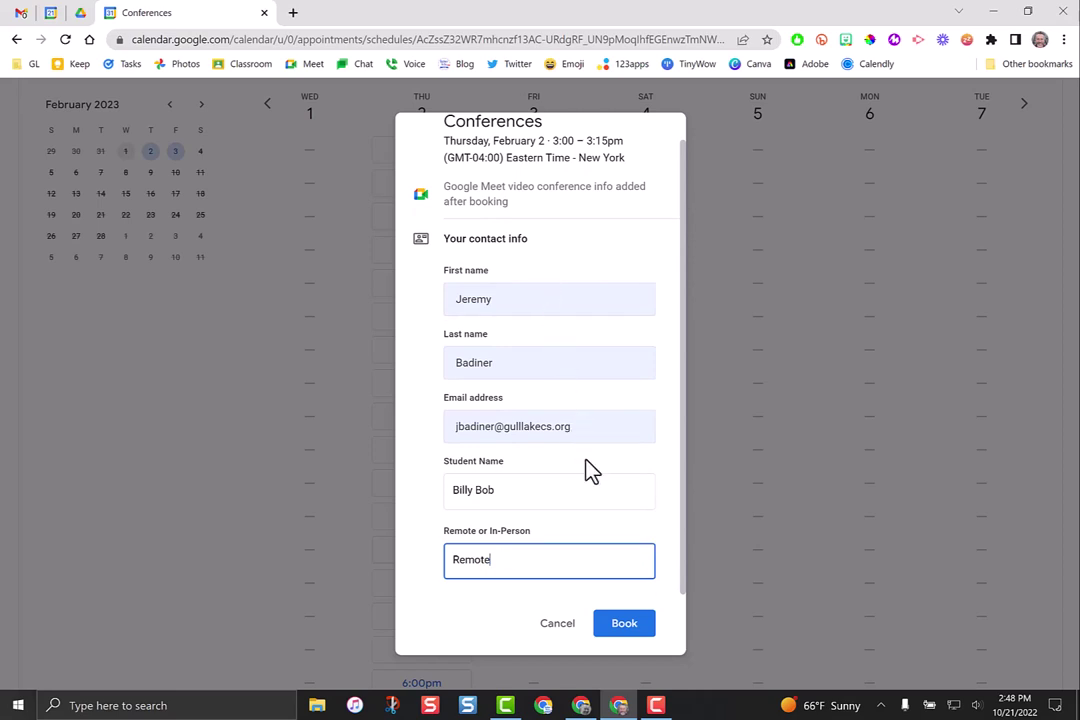
click(634, 633)
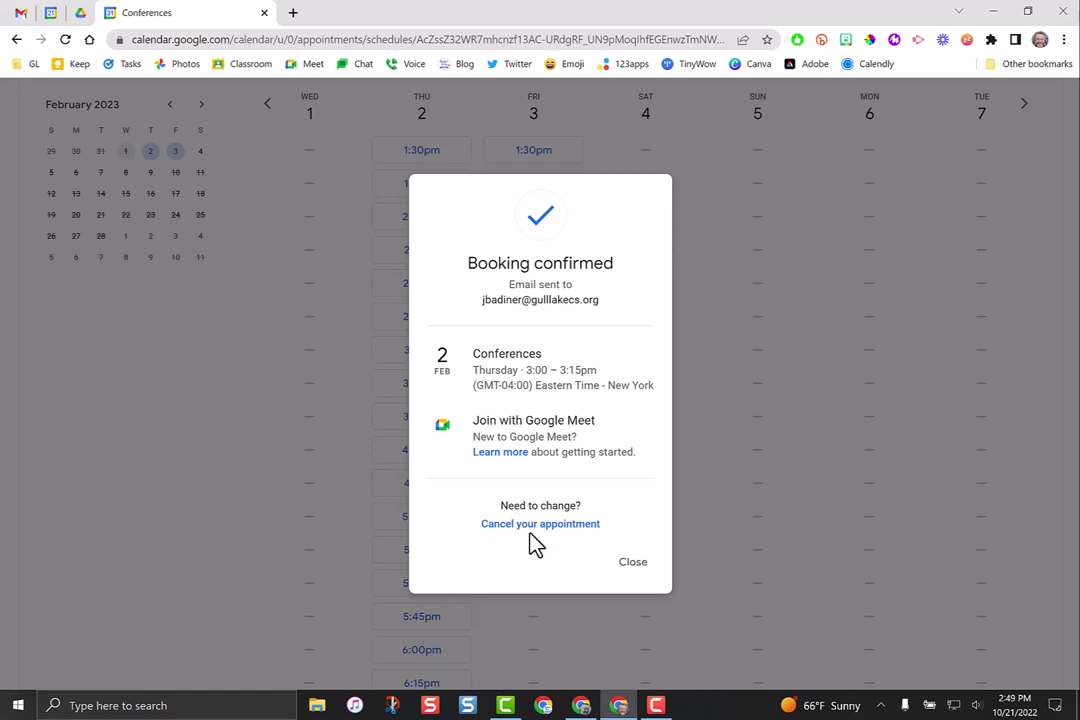
Step: Open the Gmail 'Appointment booked' email and review its Meet link and invite.ics attachment
click(12, 12)
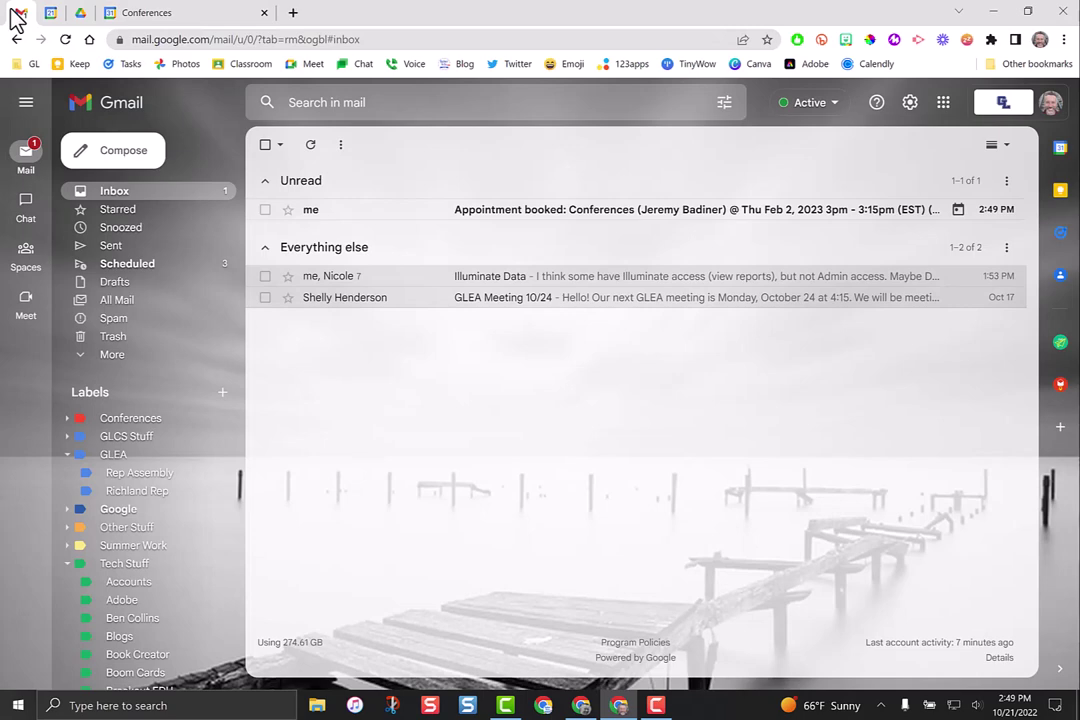
click(471, 222)
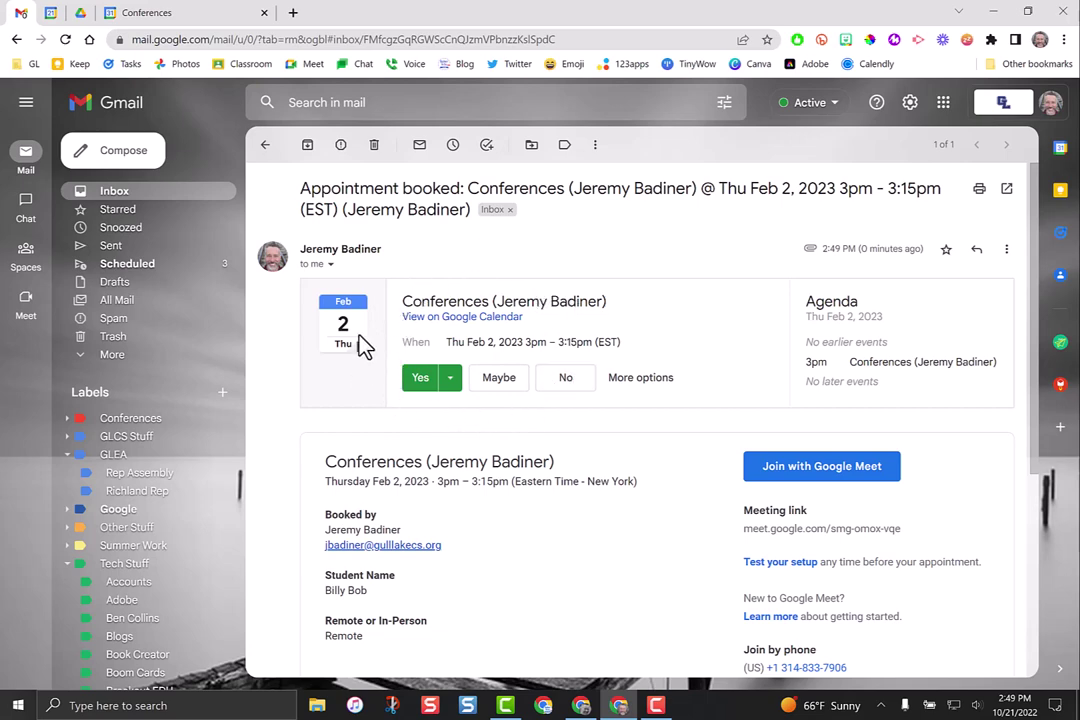
scroll(465, 369, down, 4)
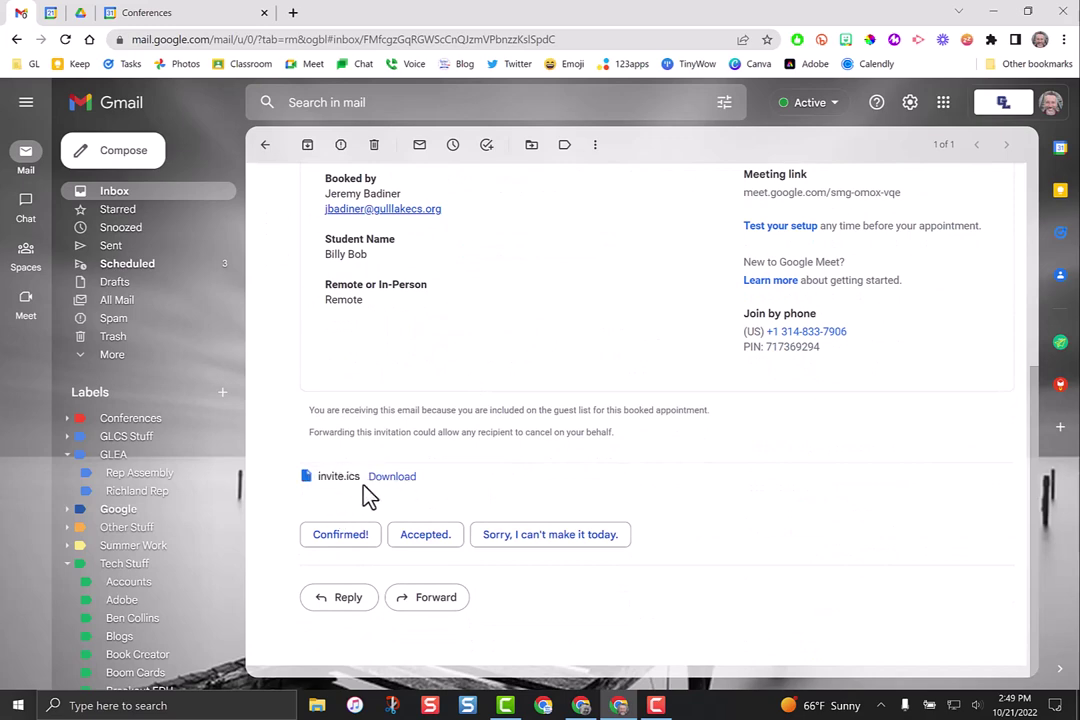
scroll(368, 495, up, 5)
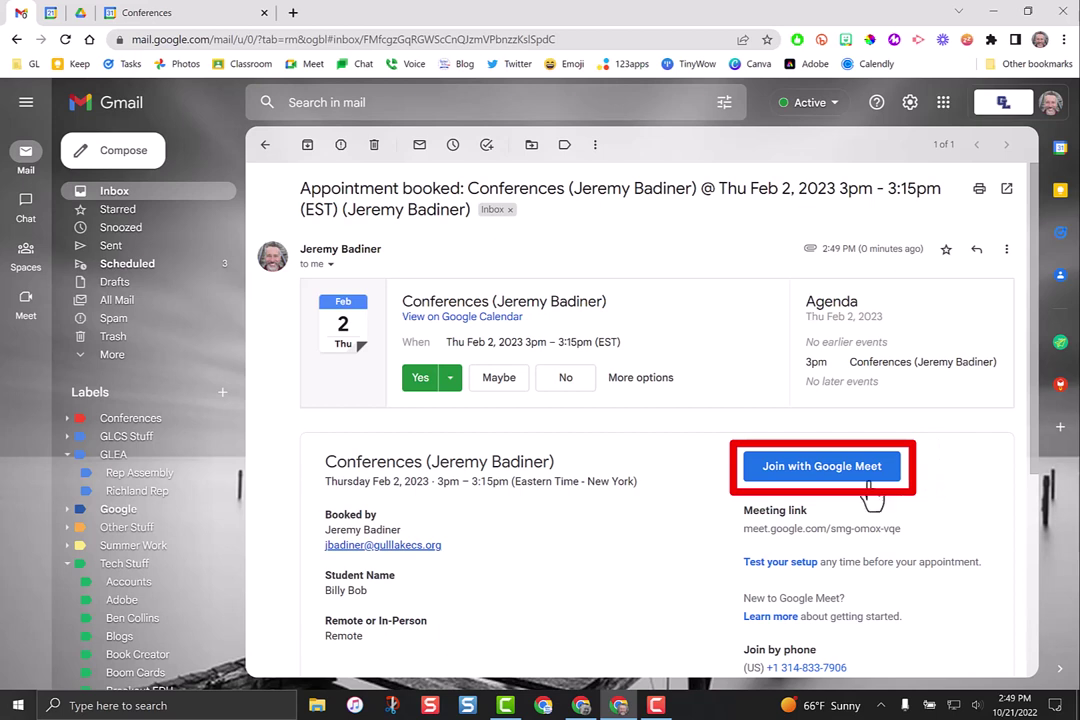
click(824, 472)
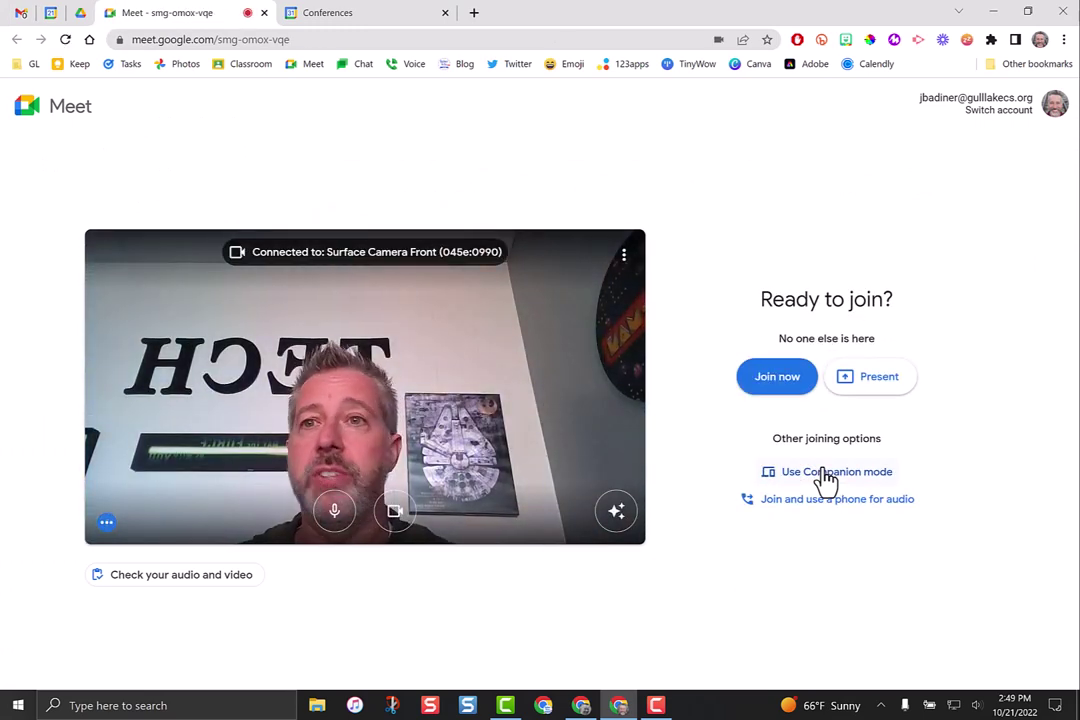
click(264, 13)
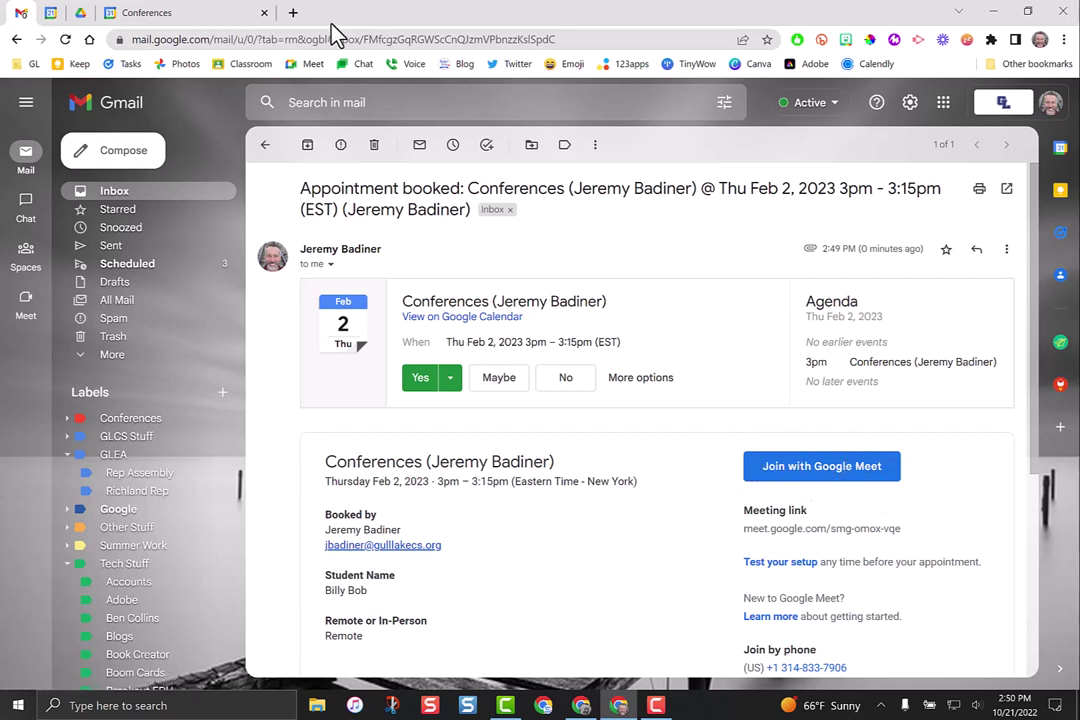
Step: Close the share and schedule cards, then open the 3pm Feb 2 Conferences appointment details
click(52, 13)
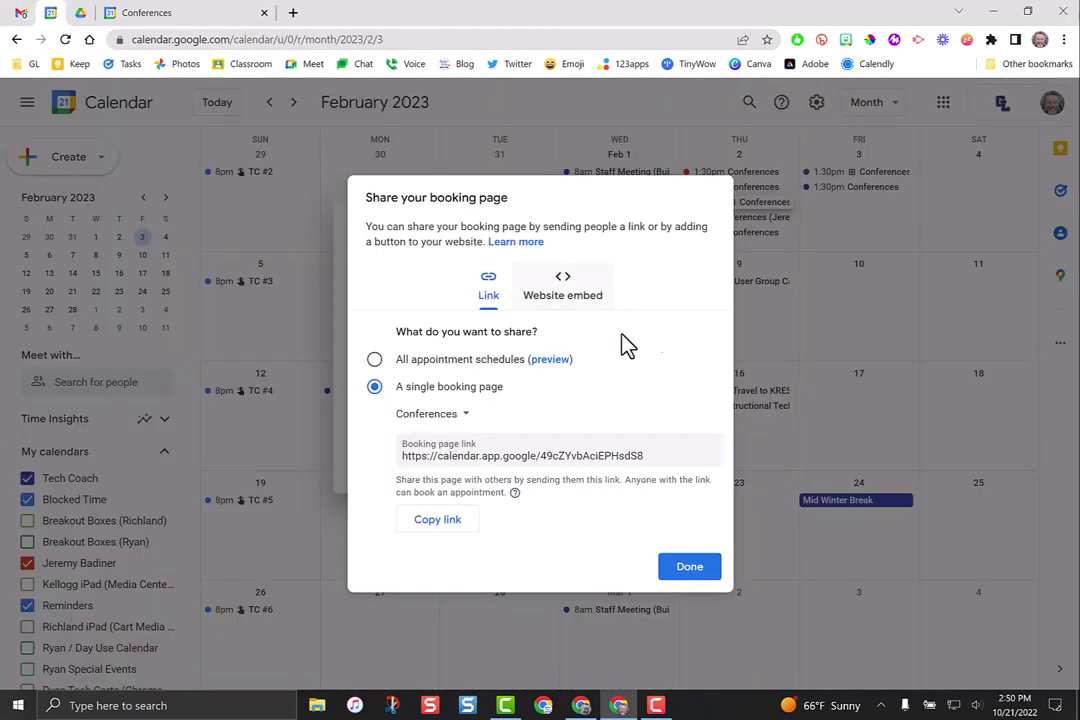
click(680, 565)
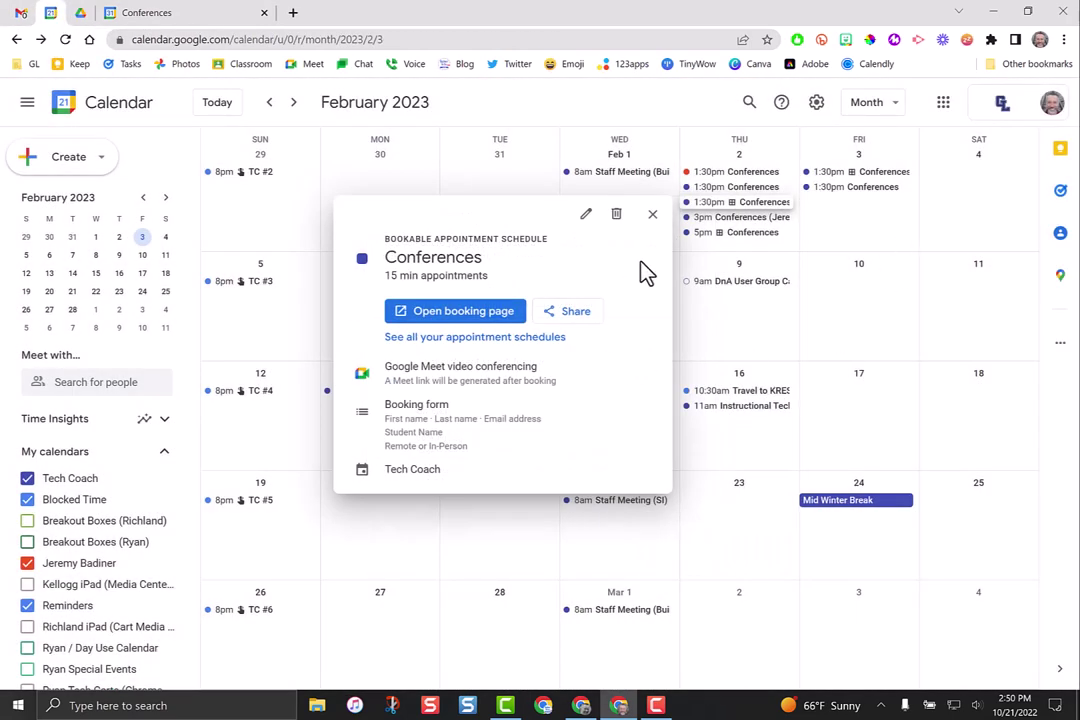
click(652, 214)
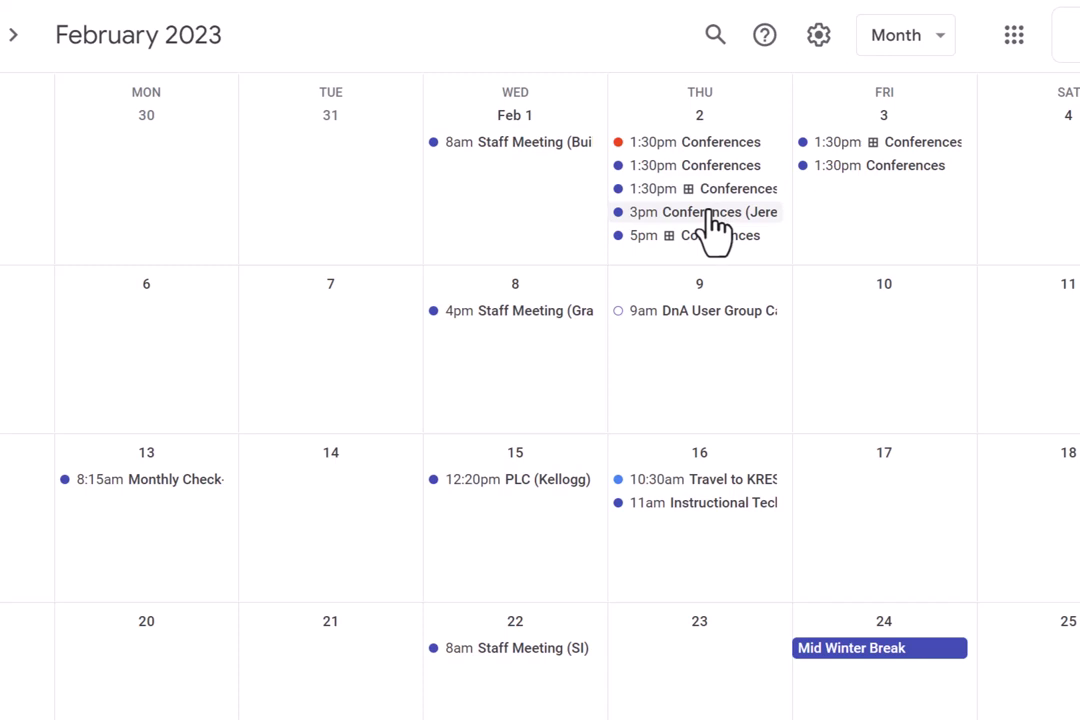
click(712, 214)
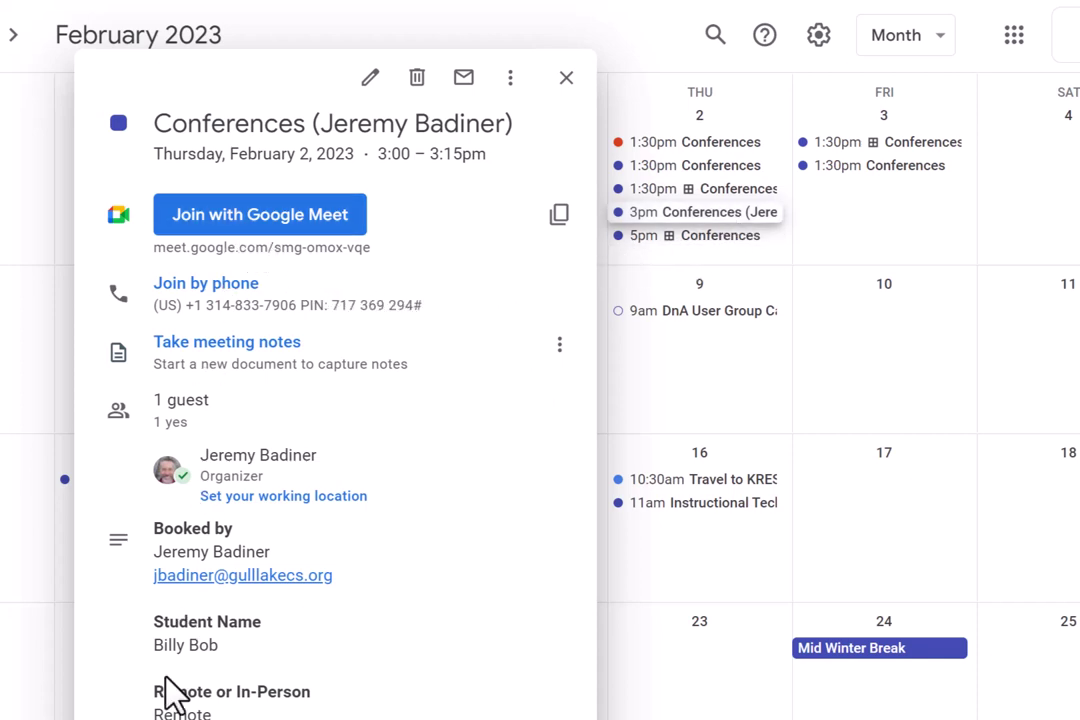
drag(157, 645, 251, 657)
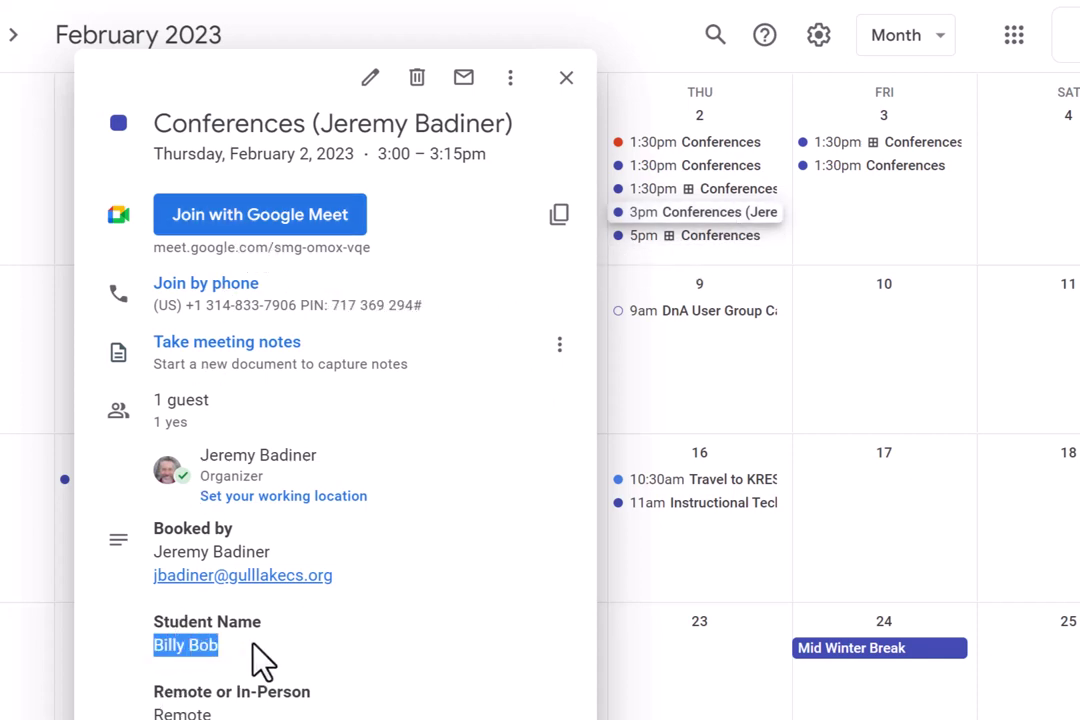
click(300, 240)
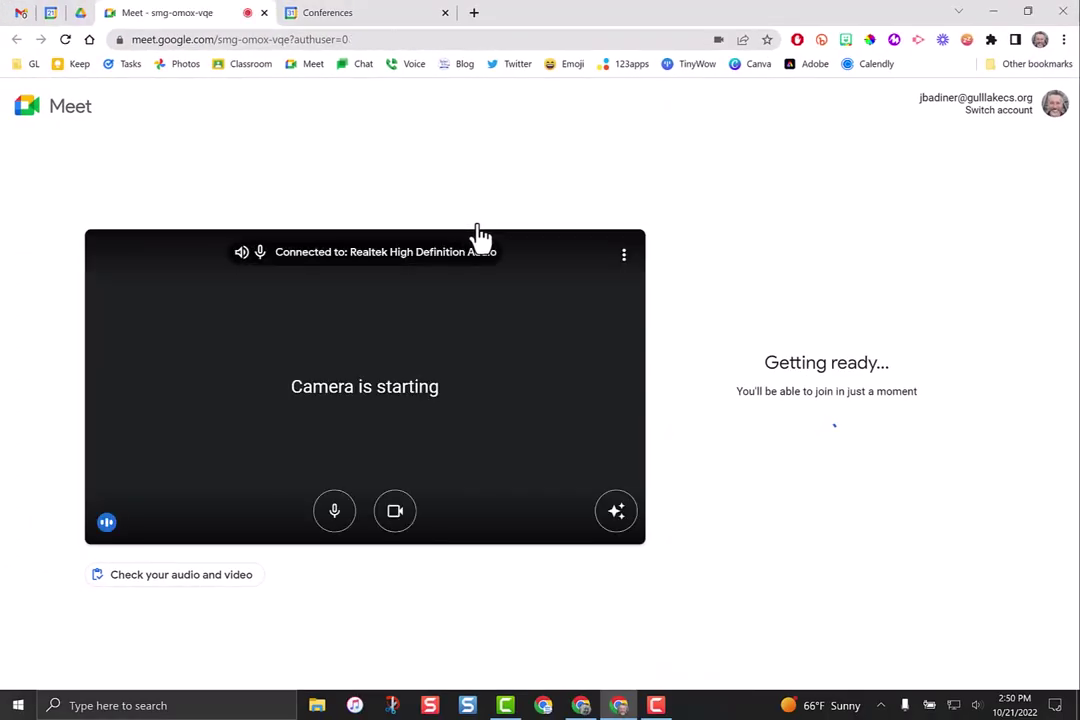
click(266, 14)
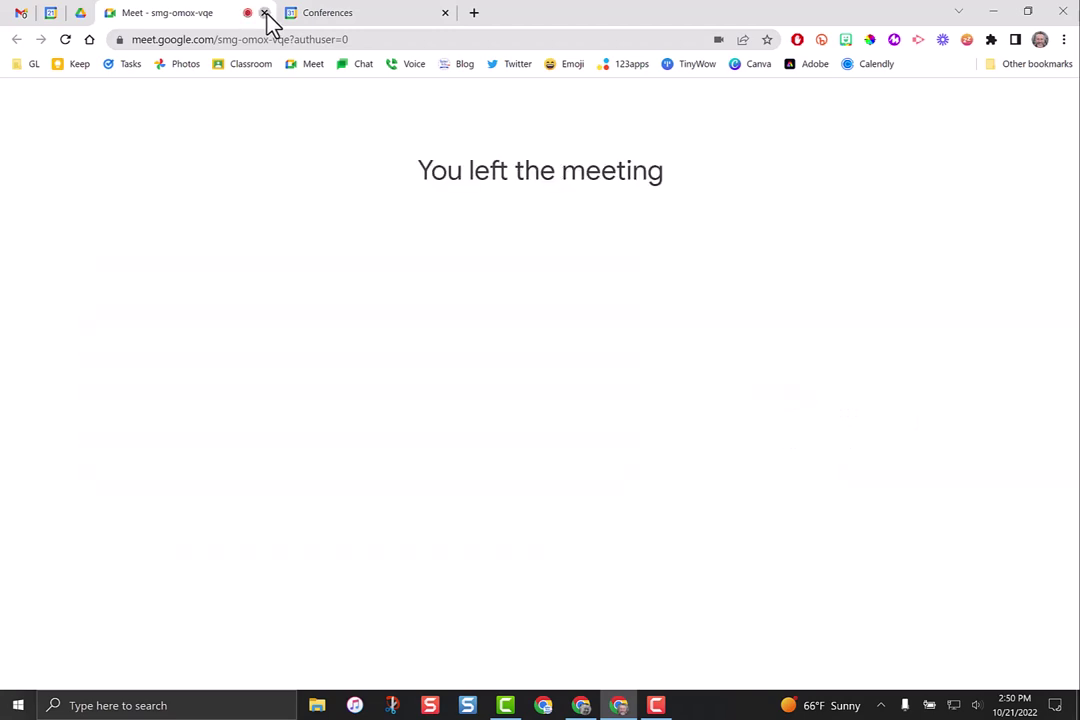